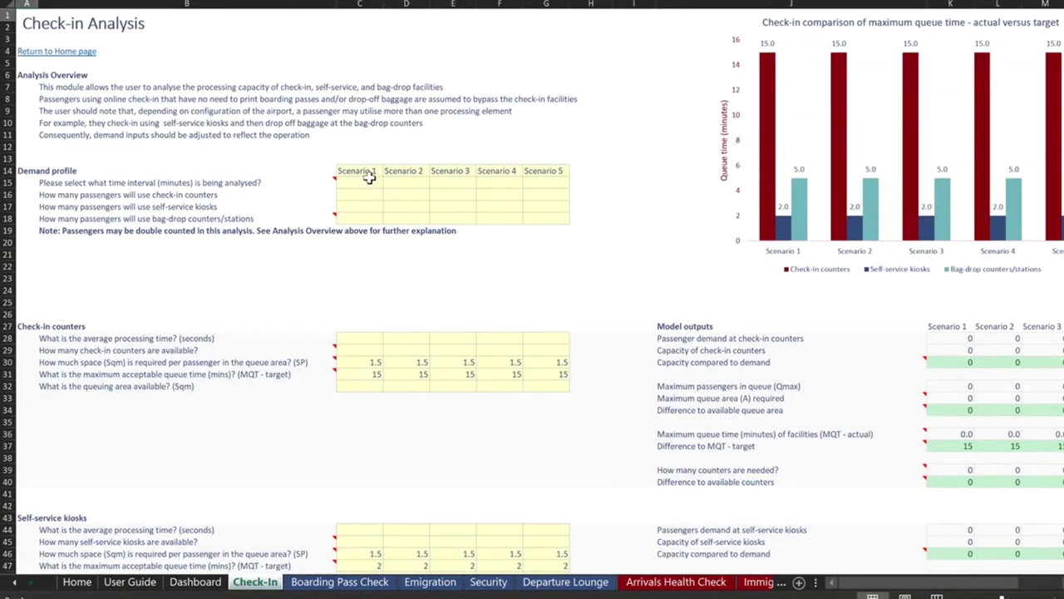
# Try renaming the Scenario 1–5 headers to A–E, then undo back to the original names.
pyautogui.click(366, 171)
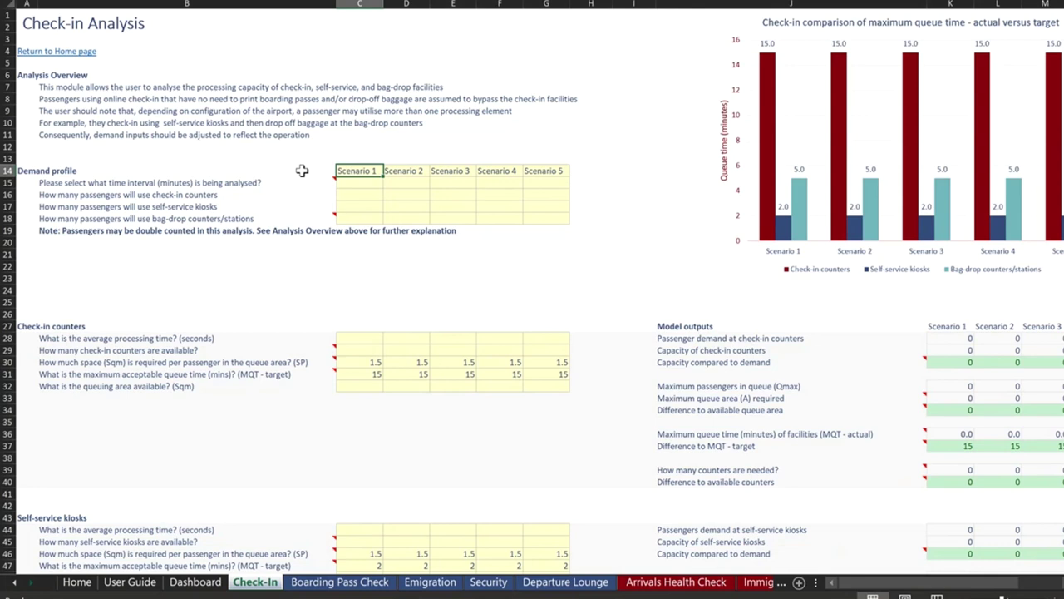
pyautogui.press('Right')
pyautogui.press('Right')
pyautogui.press('Right')
pyautogui.press('Right')
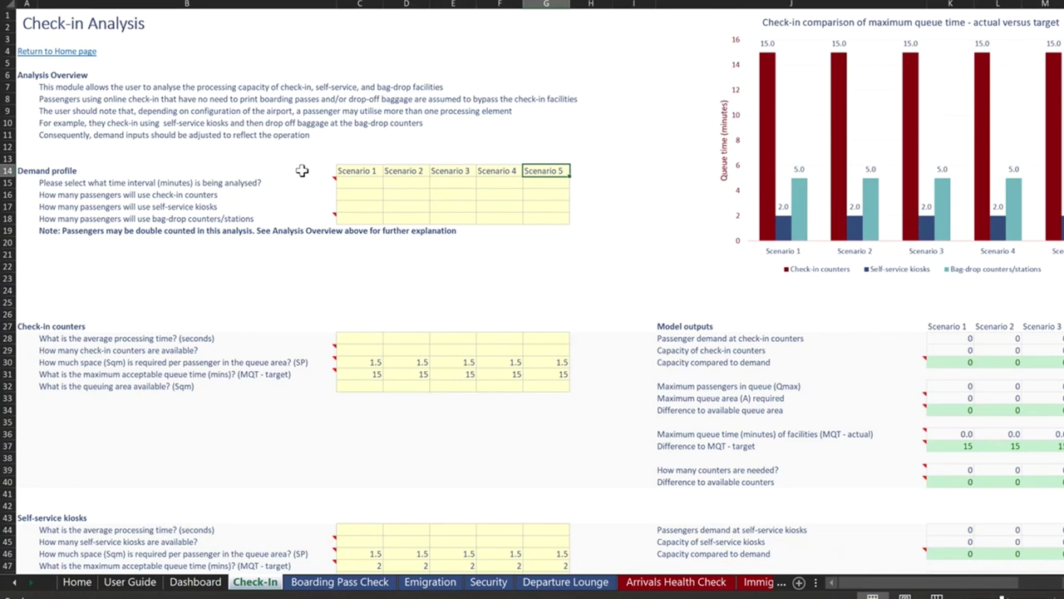
pyautogui.press('Left')
pyautogui.press('Left')
pyautogui.press('Left')
pyautogui.press('Left')
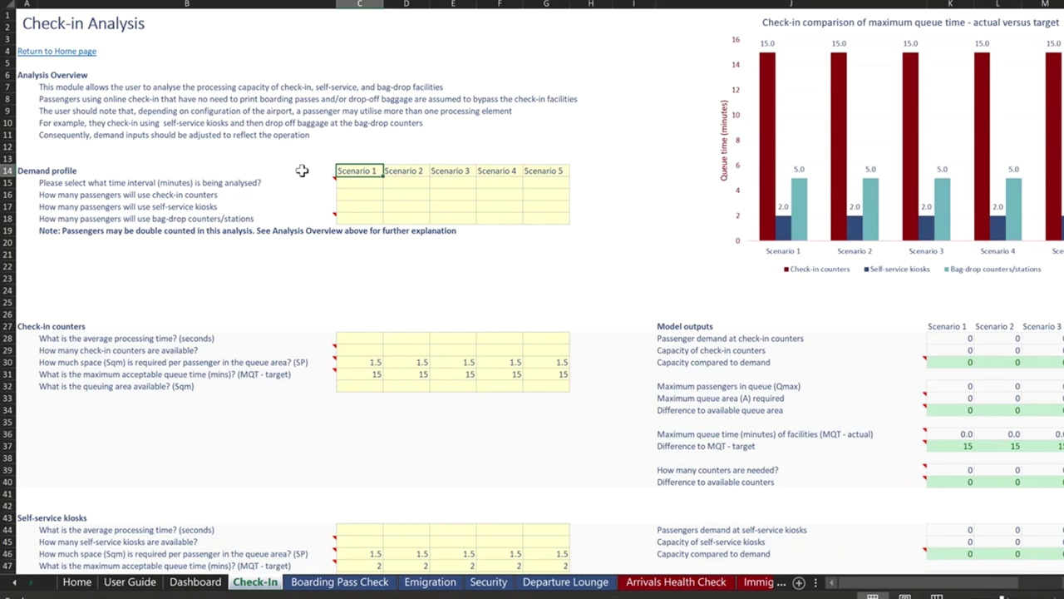
pyautogui.write('A')
pyautogui.press('Tab')
pyautogui.write('B')
pyautogui.press('Tab')
pyautogui.write('C')
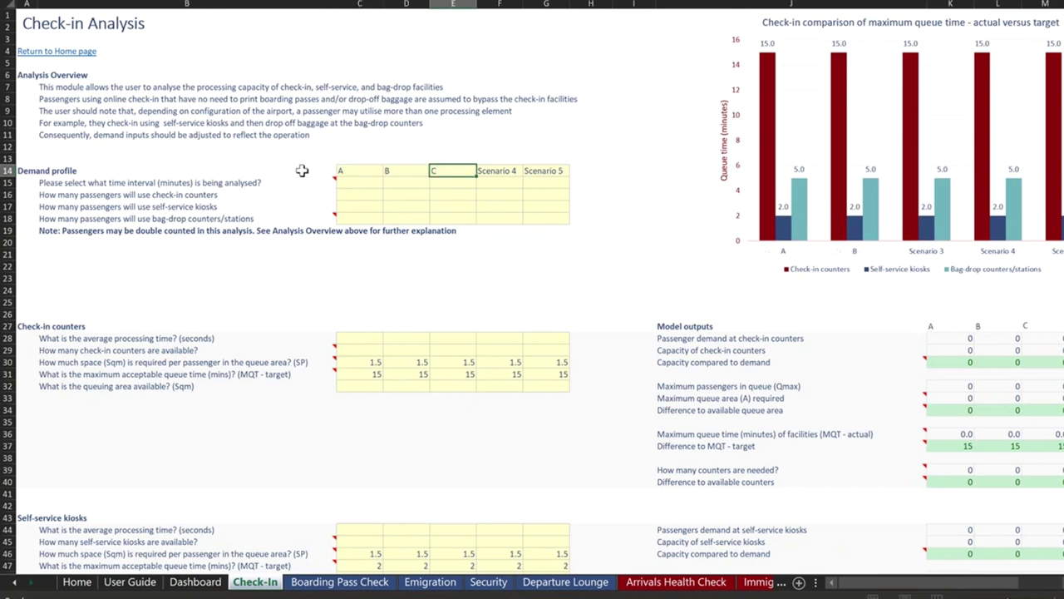
pyautogui.press('Tab')
pyautogui.write('D')
pyautogui.press('Tab')
pyautogui.write('E')
pyautogui.hotkey('shift', 'Tab')
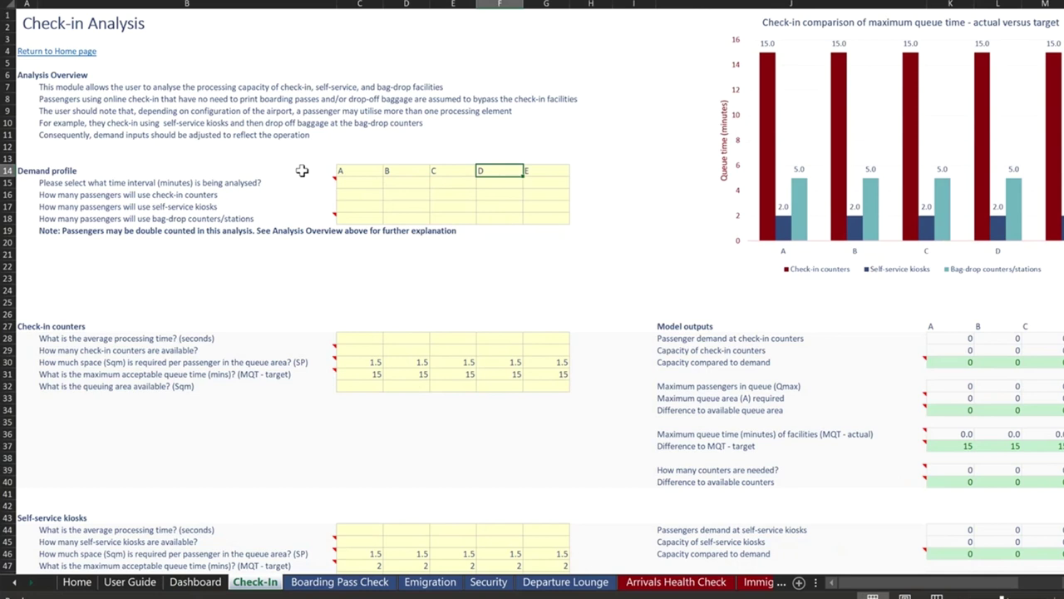
pyautogui.hotkey('ctrl', 'z')
pyautogui.hotkey('ctrl', 'z')
pyautogui.hotkey('ctrl', 'z')
pyautogui.hotkey('ctrl', 'z')
pyautogui.hotkey('ctrl', 'z')
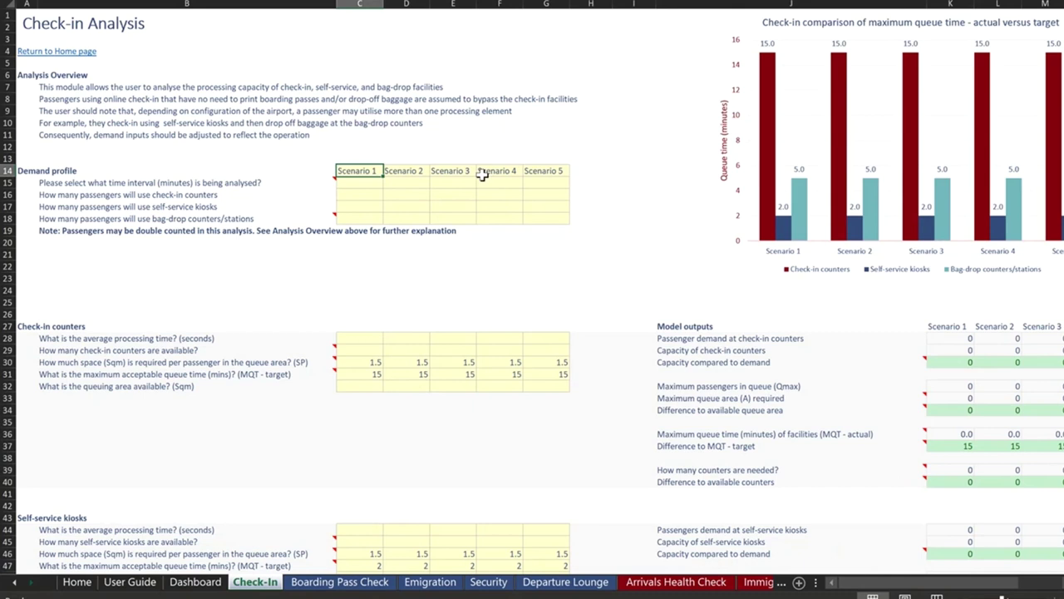
# Choose 60 minutes as Scenario 1's time interval from the dropdown list.
pyautogui.click(348, 184)
pyautogui.click(388, 185)
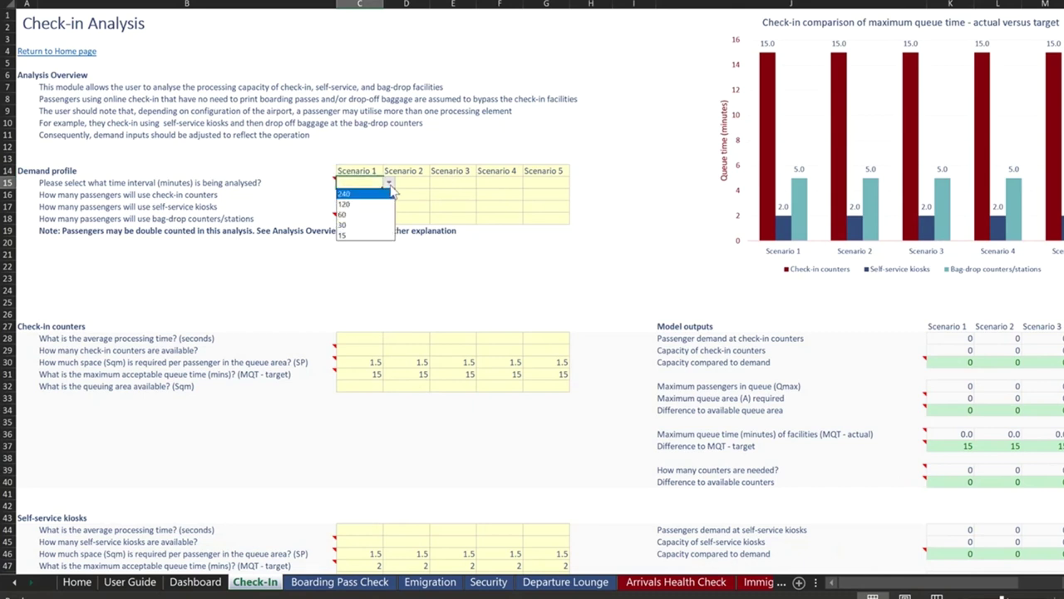
pyautogui.press('Down')
pyautogui.press('Down')
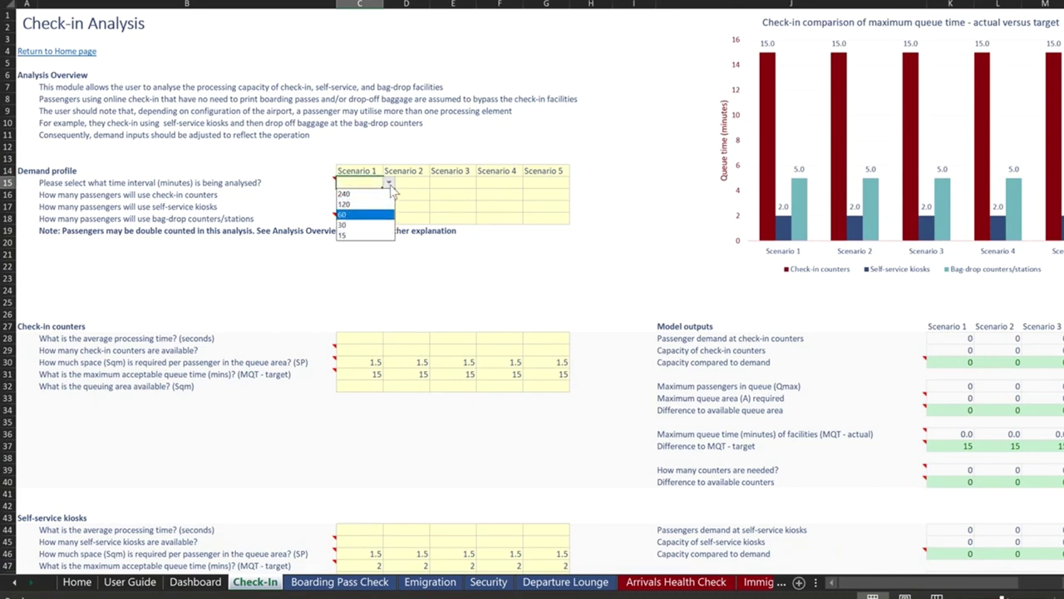
pyautogui.press('Up')
pyautogui.press('Up')
pyautogui.press('Down')
pyautogui.press('Down')
pyautogui.press('Down')
pyautogui.press('Down')
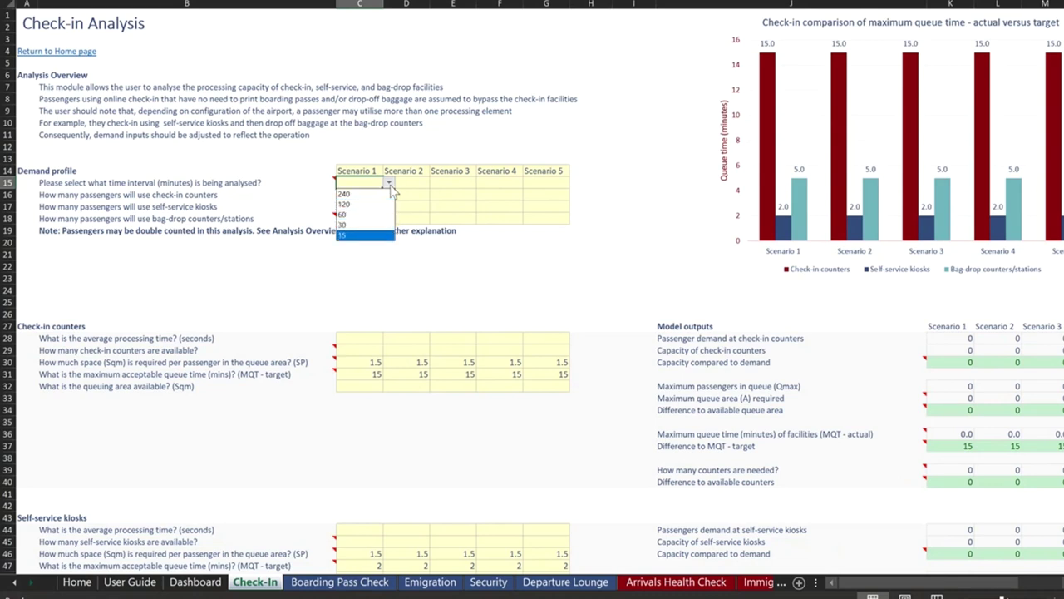
pyautogui.press('Up')
pyautogui.press('Up')
pyautogui.press('Return')
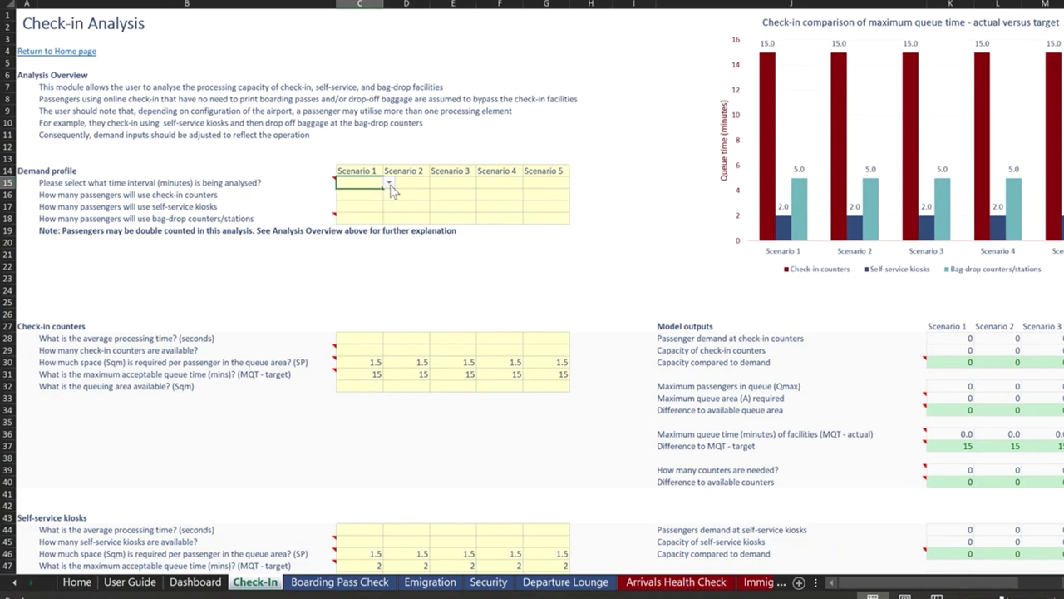
# Enter 1000 check-in, 500 self-service and 750 bag-drop passengers, then check capacity versus demand.
pyautogui.press('Return')
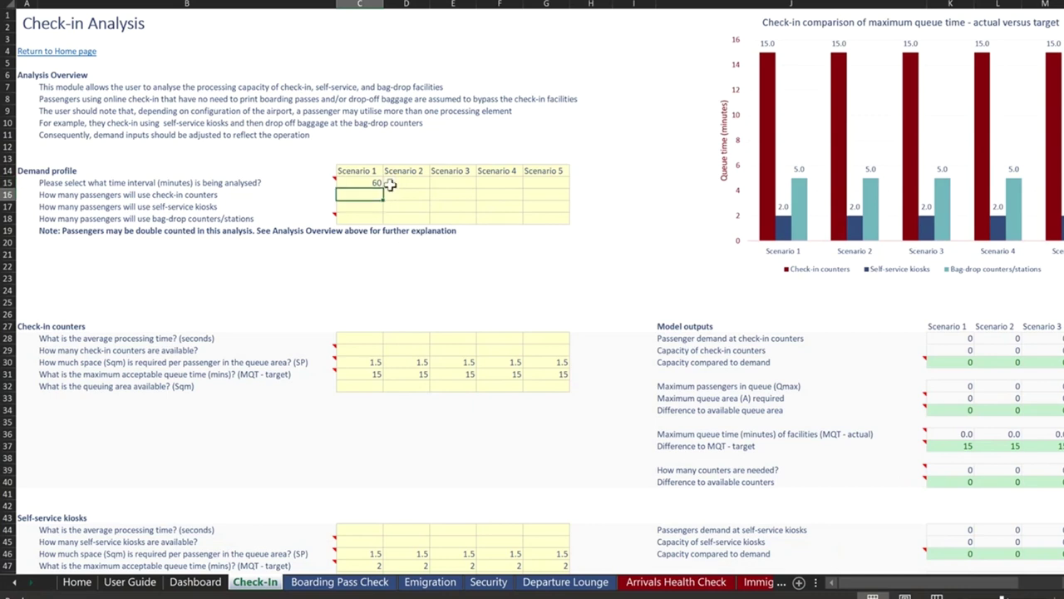
pyautogui.write('1000')
pyautogui.press('Return')
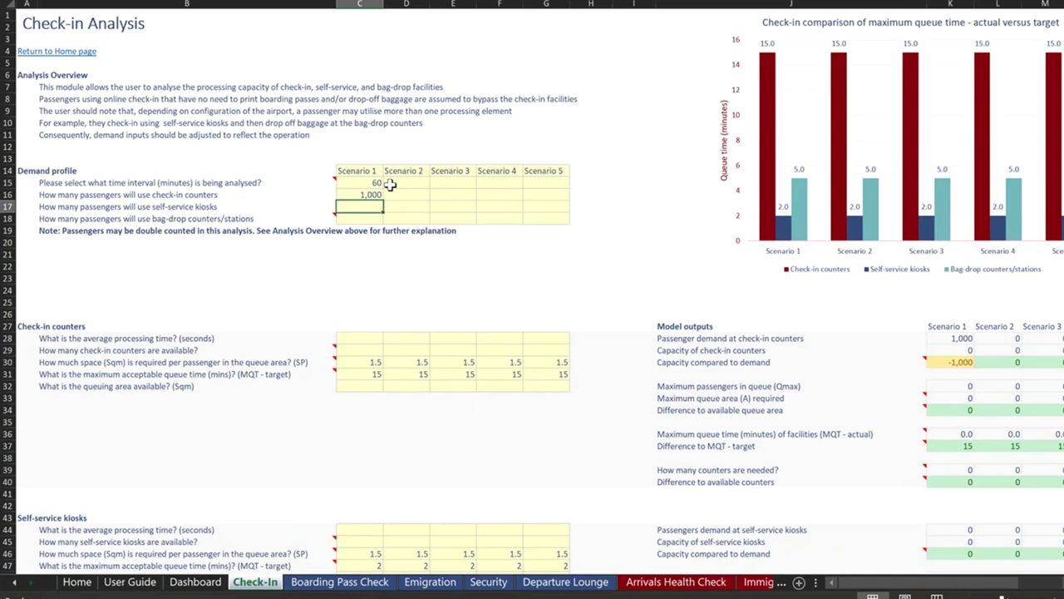
pyautogui.write('500')
pyautogui.press('Return')
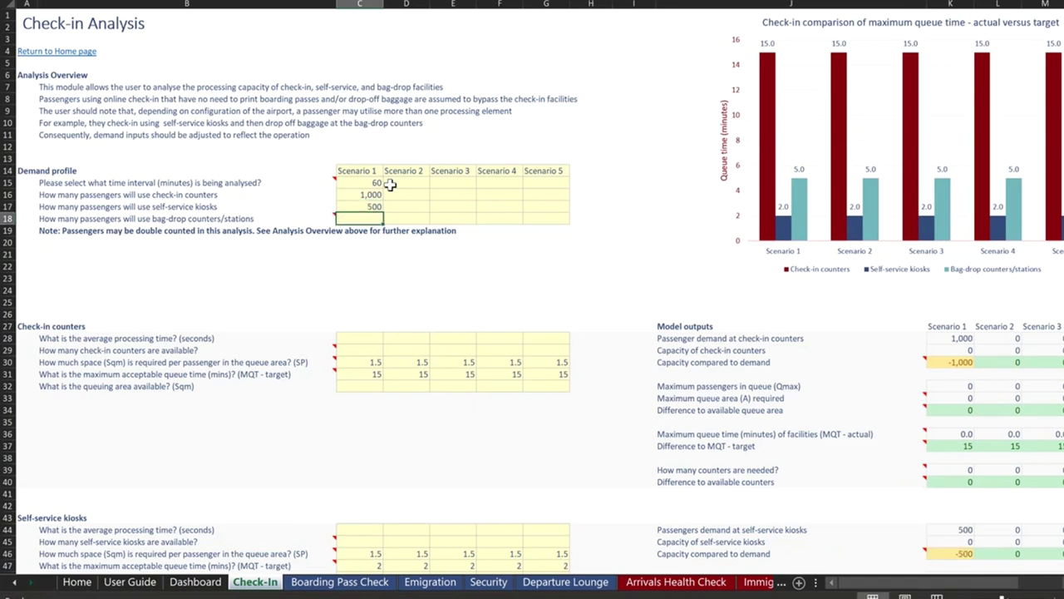
pyautogui.write('750')
pyautogui.press('Return')
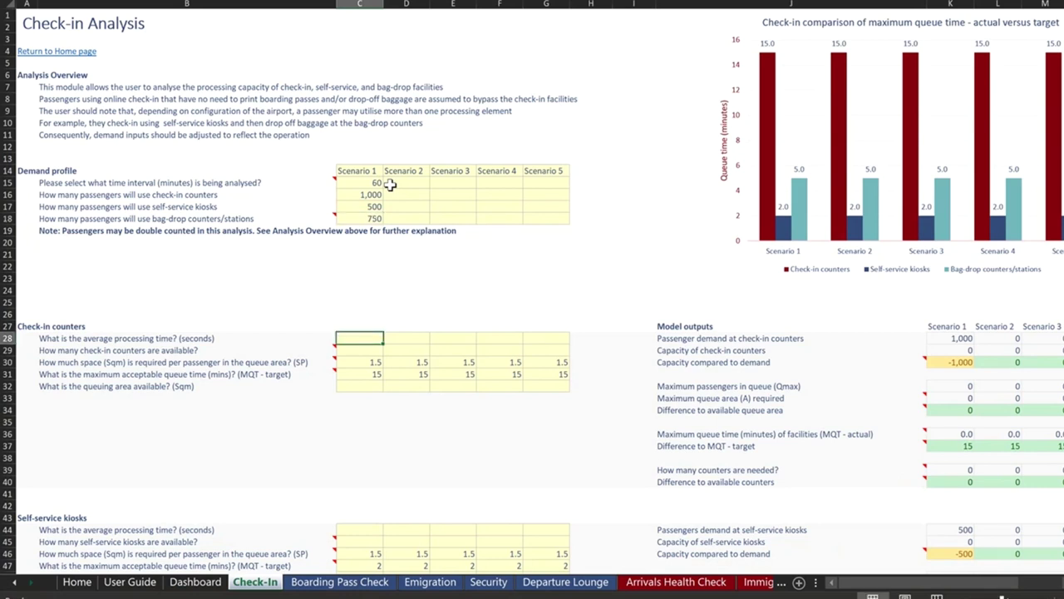
pyautogui.click(948, 362)
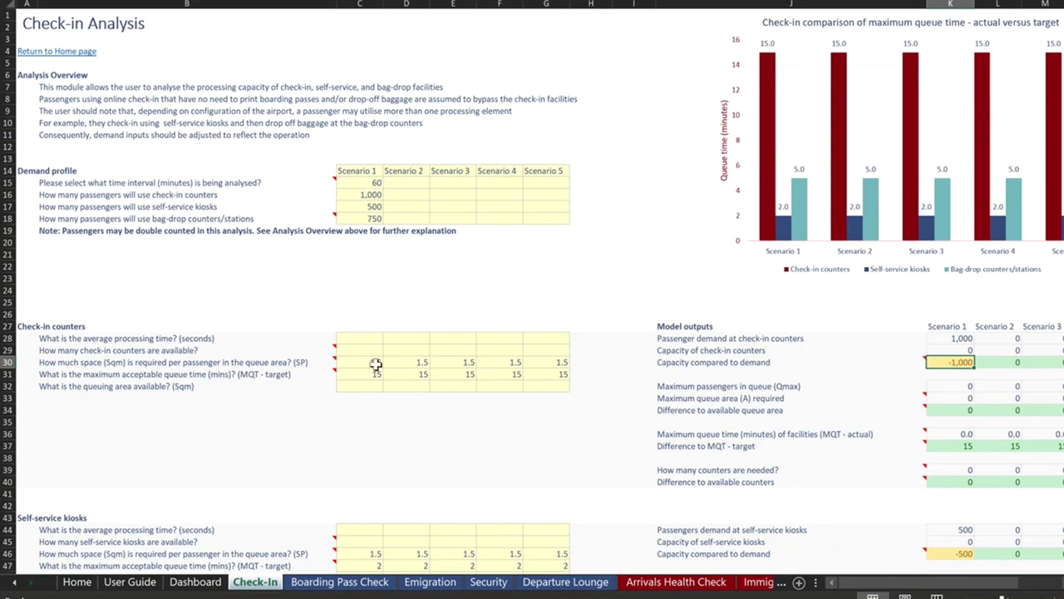
# Enter a 45-second average processing time and 9 available check-in counters for Scenario 1.
pyautogui.click(362, 339)
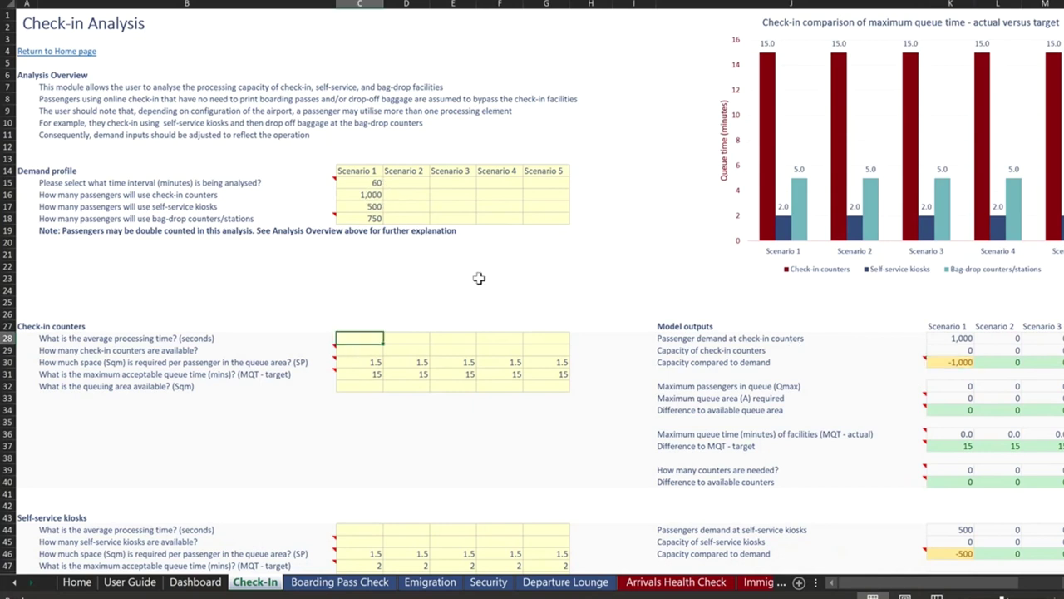
pyautogui.write('45')
pyautogui.press('Return')
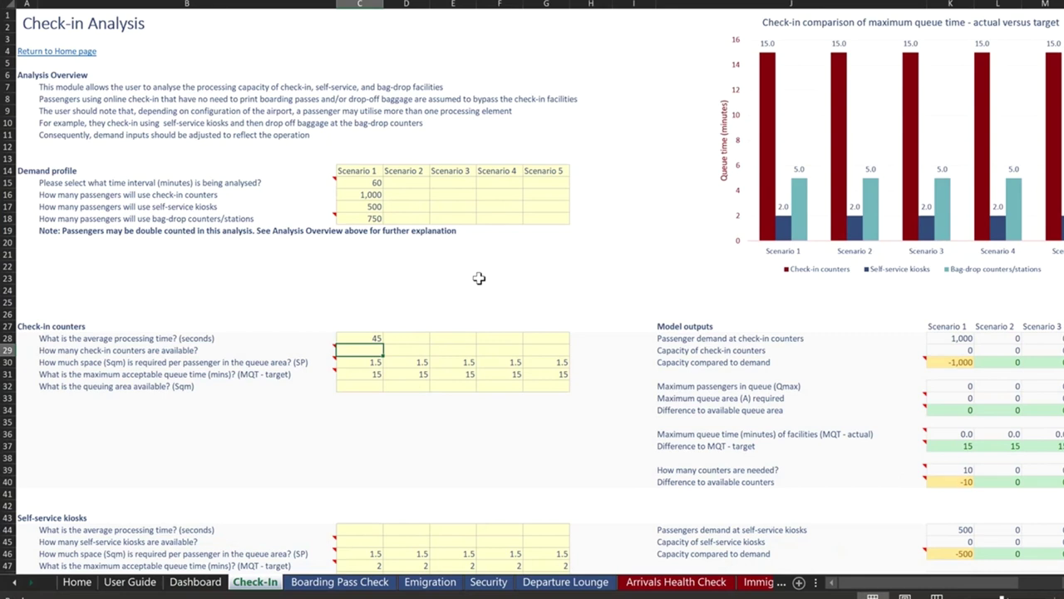
pyautogui.write('9')
pyautogui.press('Return')
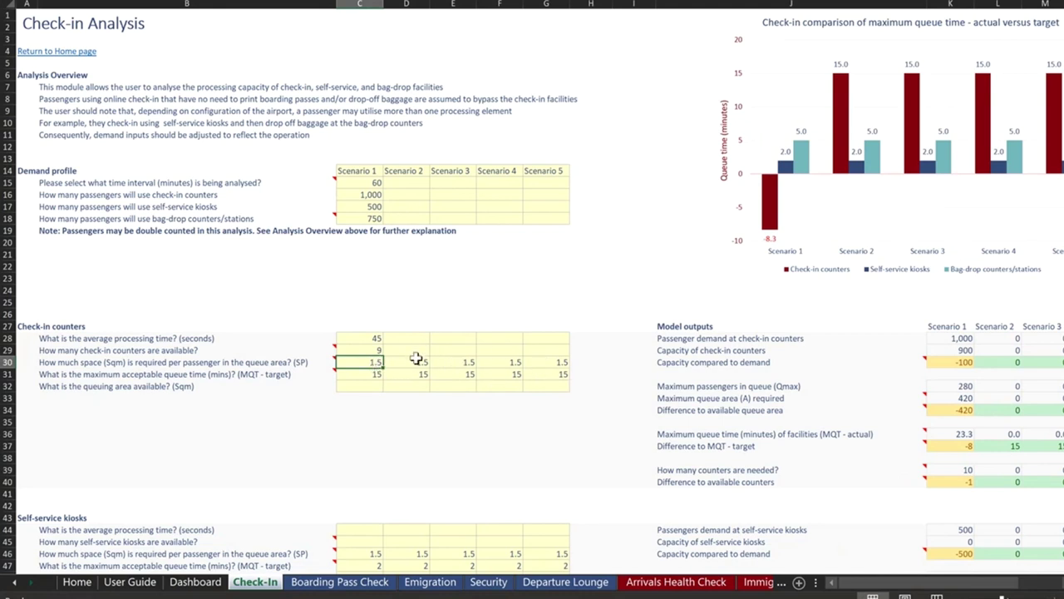
# Review the queue space values across scenarios and move down to the queuing area input.
pyautogui.moveTo(378, 367)
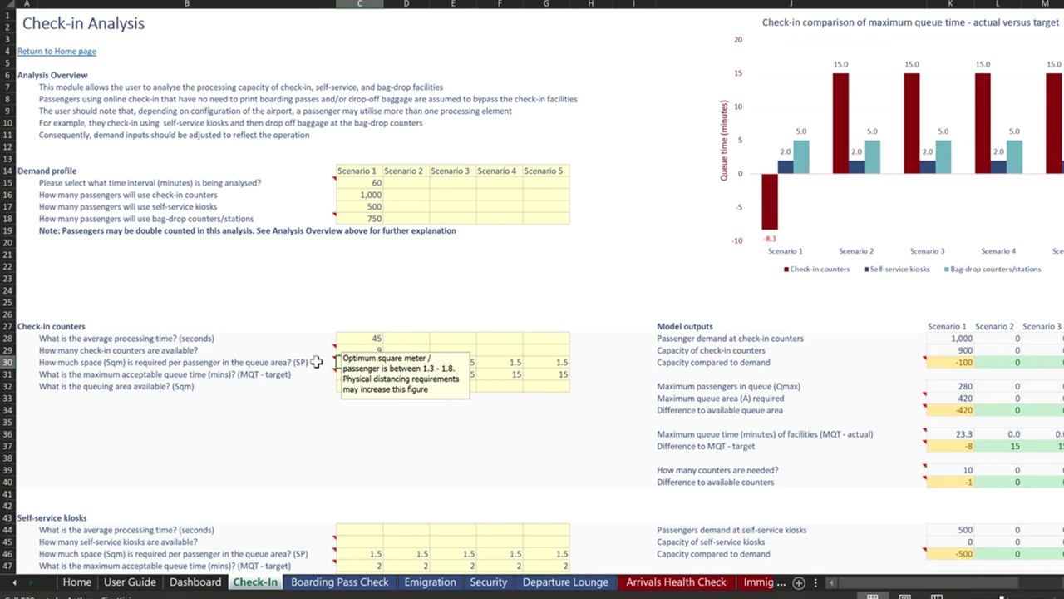
pyautogui.moveTo(312, 373)
pyautogui.click(493, 359)
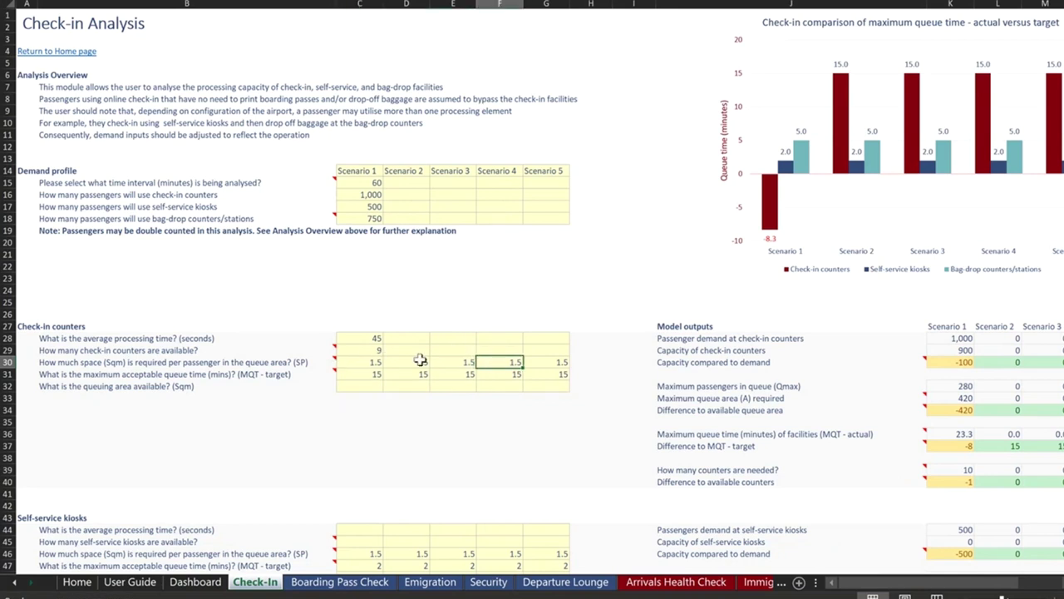
pyautogui.click(368, 364)
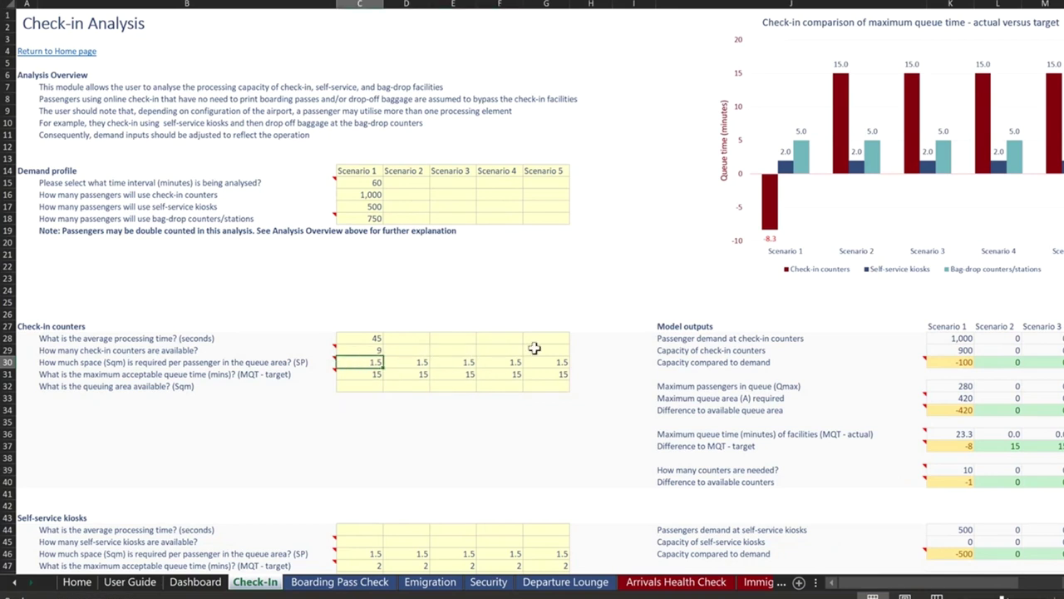
pyautogui.press('Down')
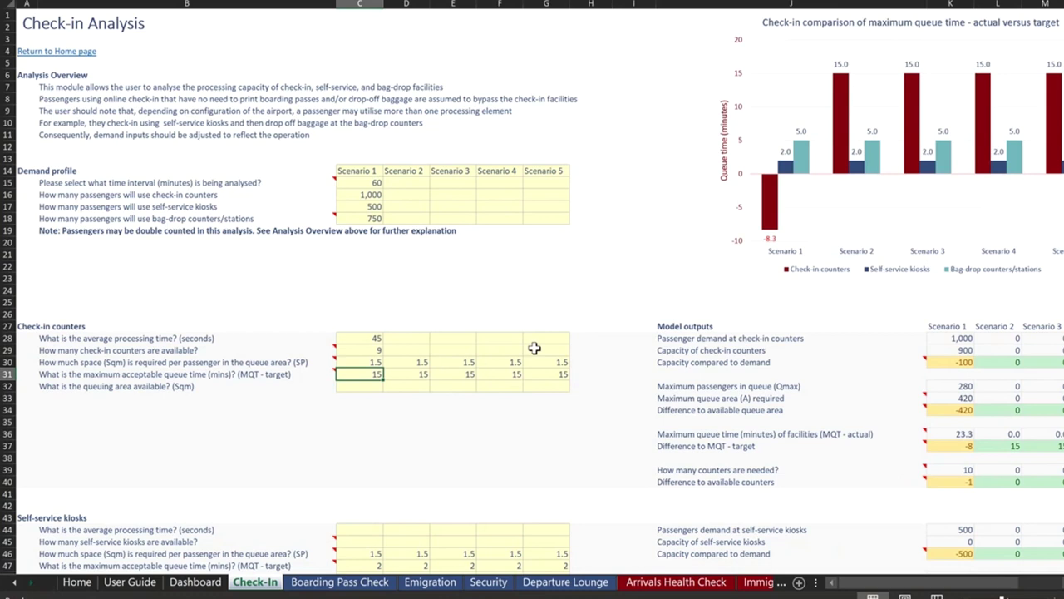
pyautogui.press('Down')
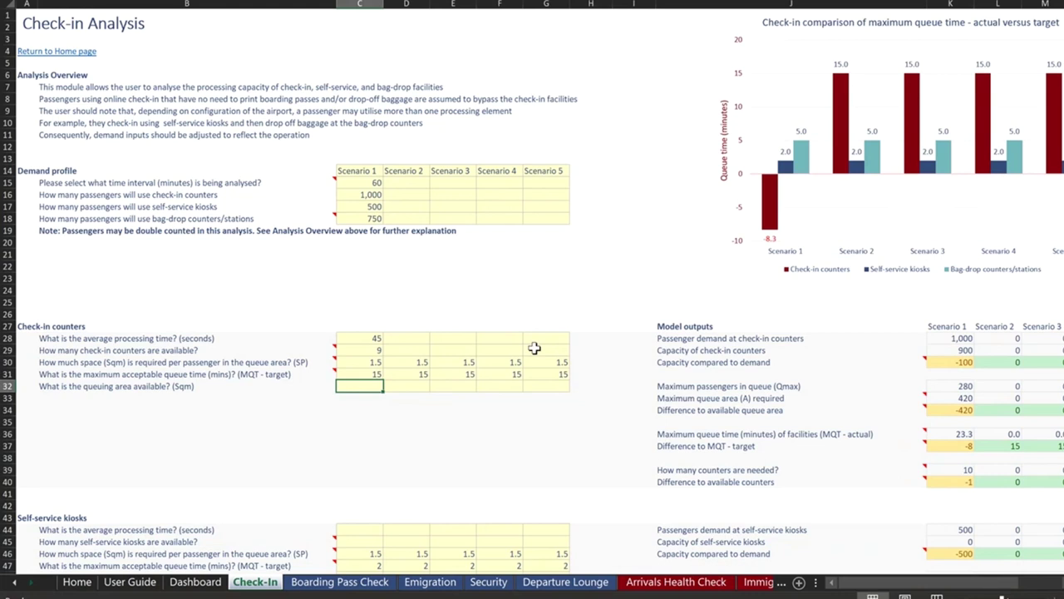
pyautogui.write('400')
pyautogui.press('Return')
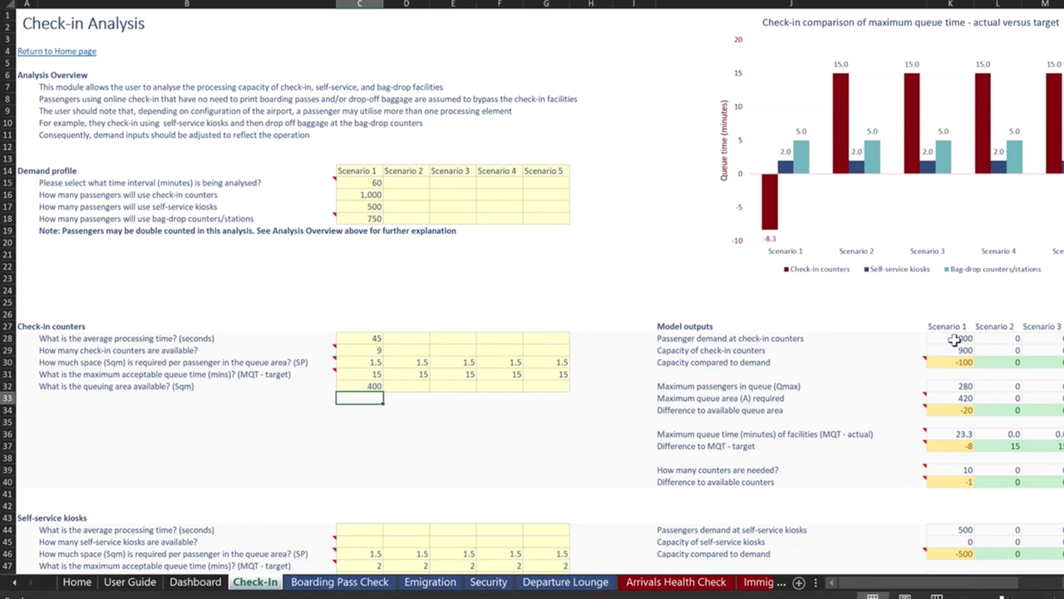
pyautogui.click(952, 339)
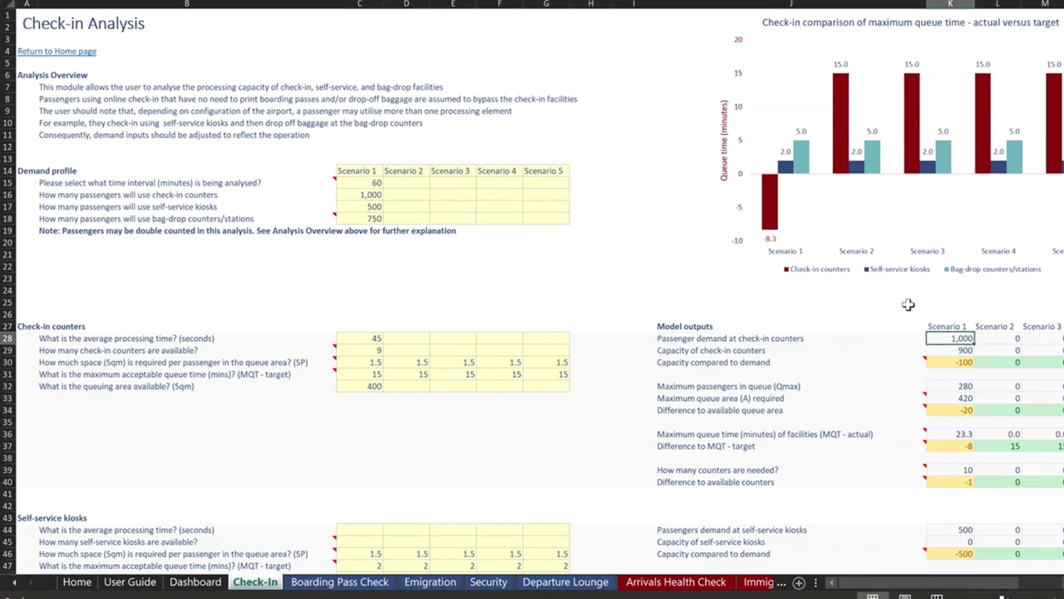
pyautogui.press('Down')
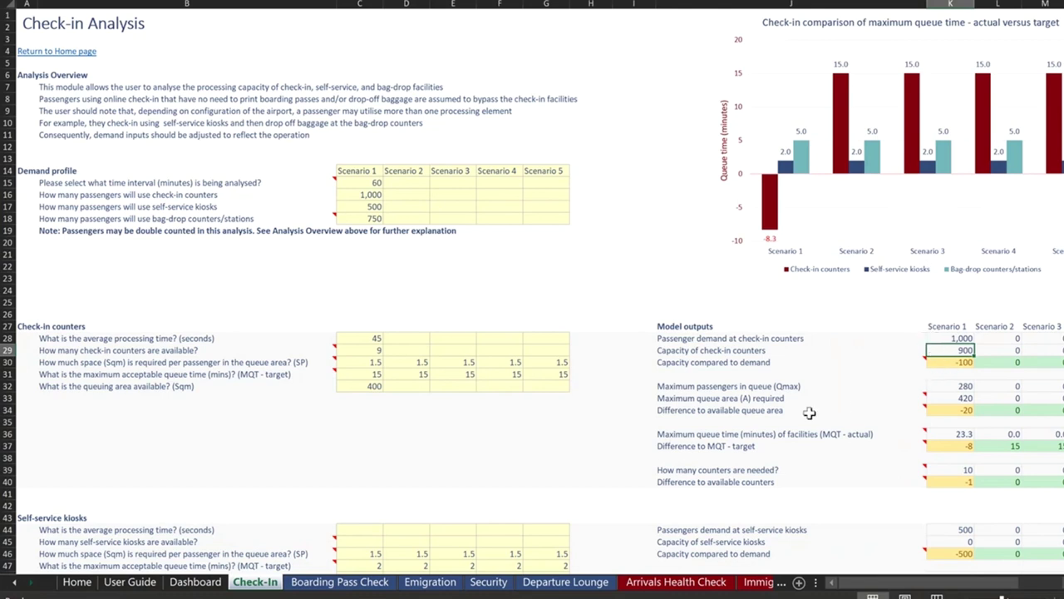
pyautogui.click(972, 386)
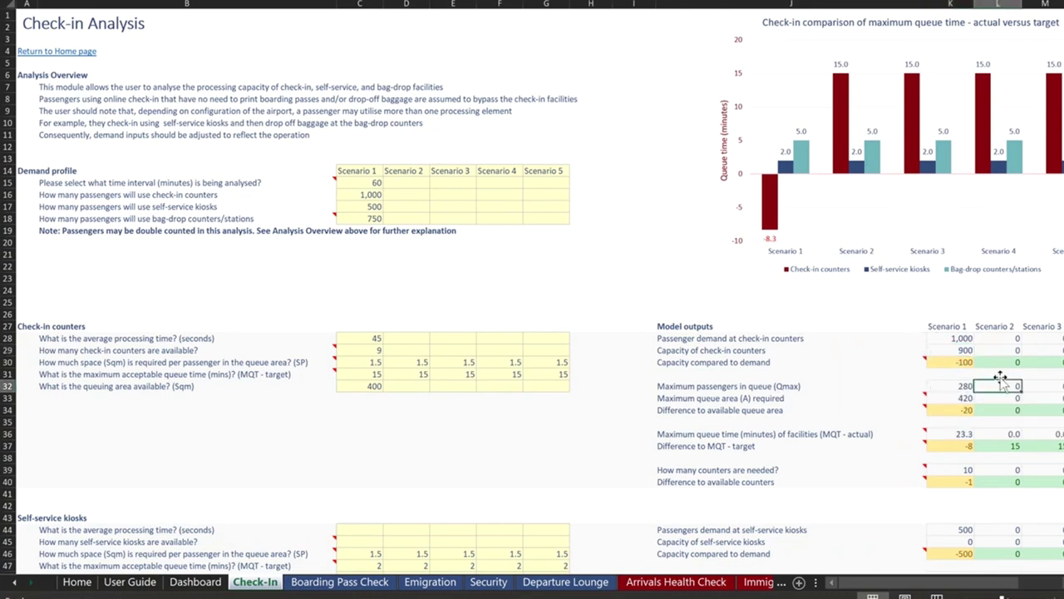
pyautogui.moveTo(892, 367)
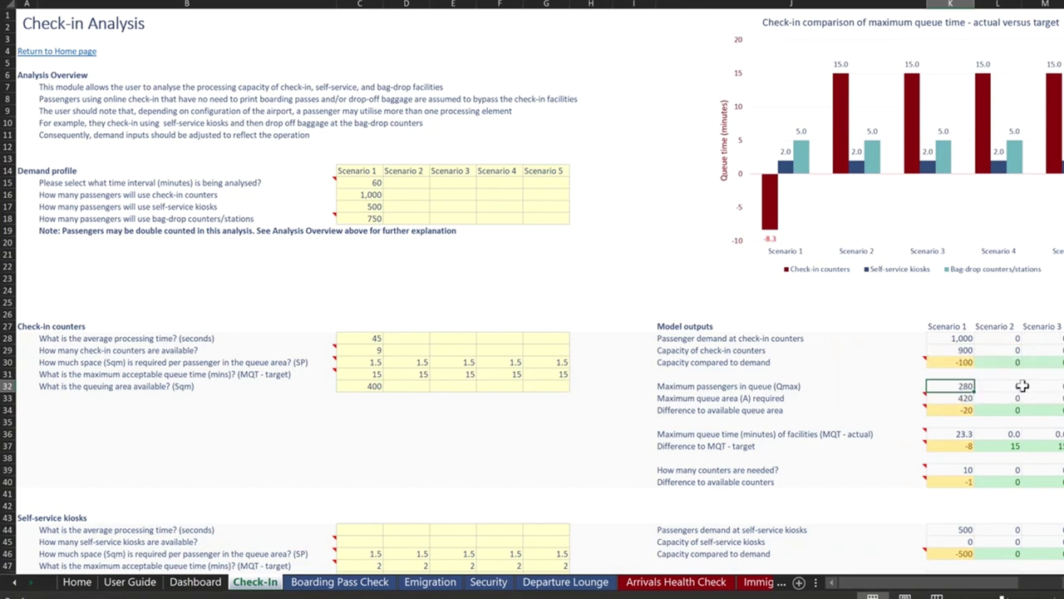
pyautogui.press('Down')
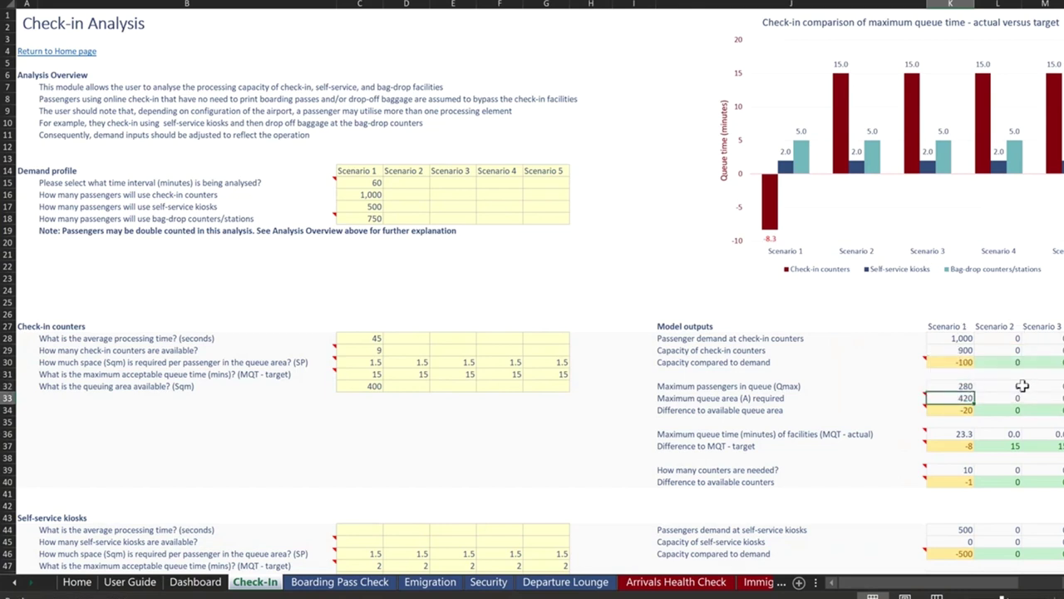
pyautogui.press('Down')
pyautogui.press('Down')
pyautogui.press('Down')
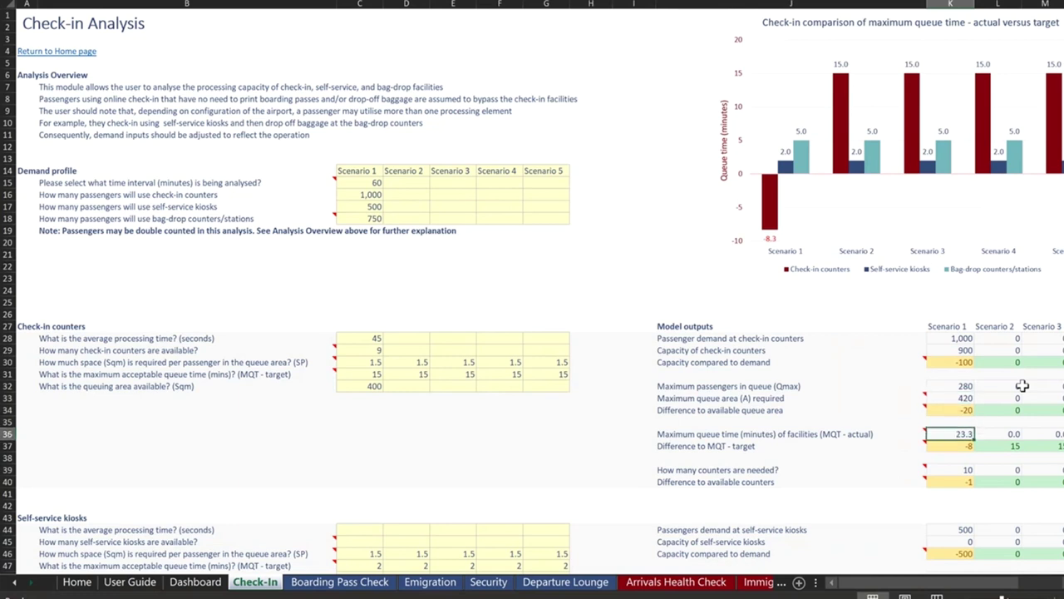
pyautogui.press('Down')
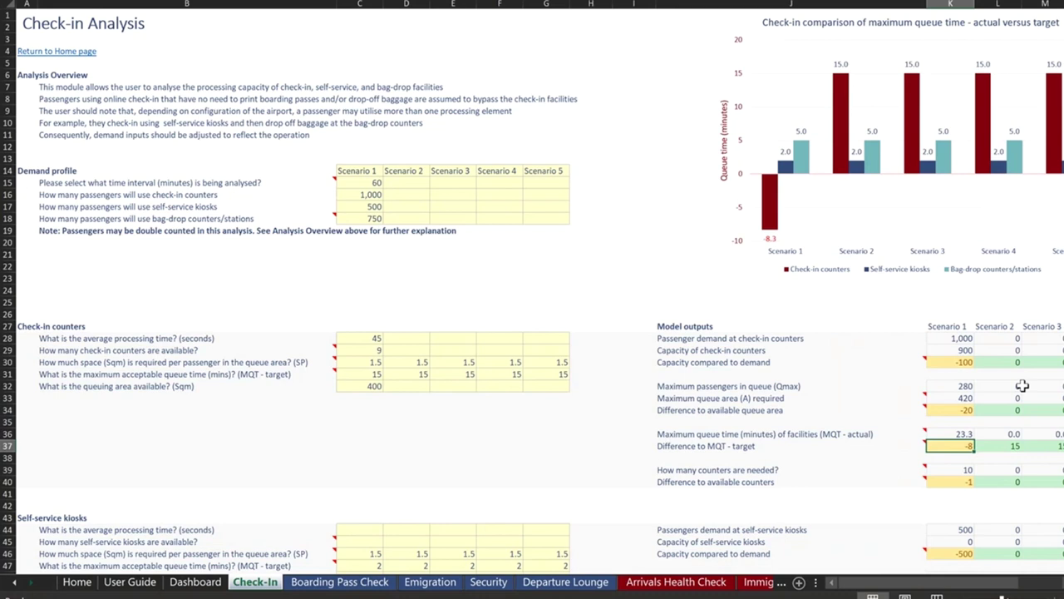
pyautogui.press('Down')
pyautogui.press('Down')
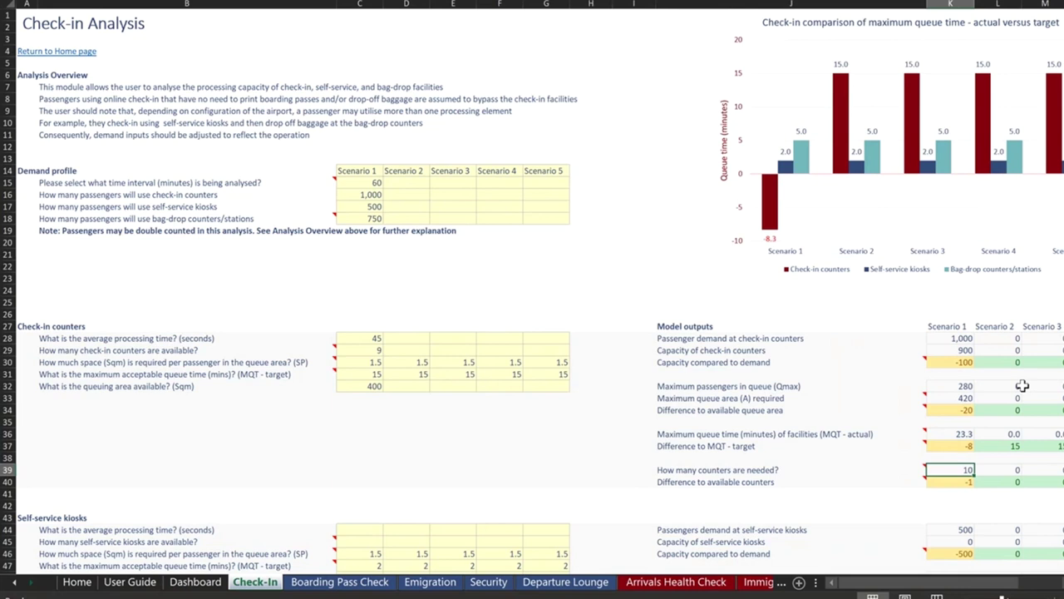
pyautogui.press('Down')
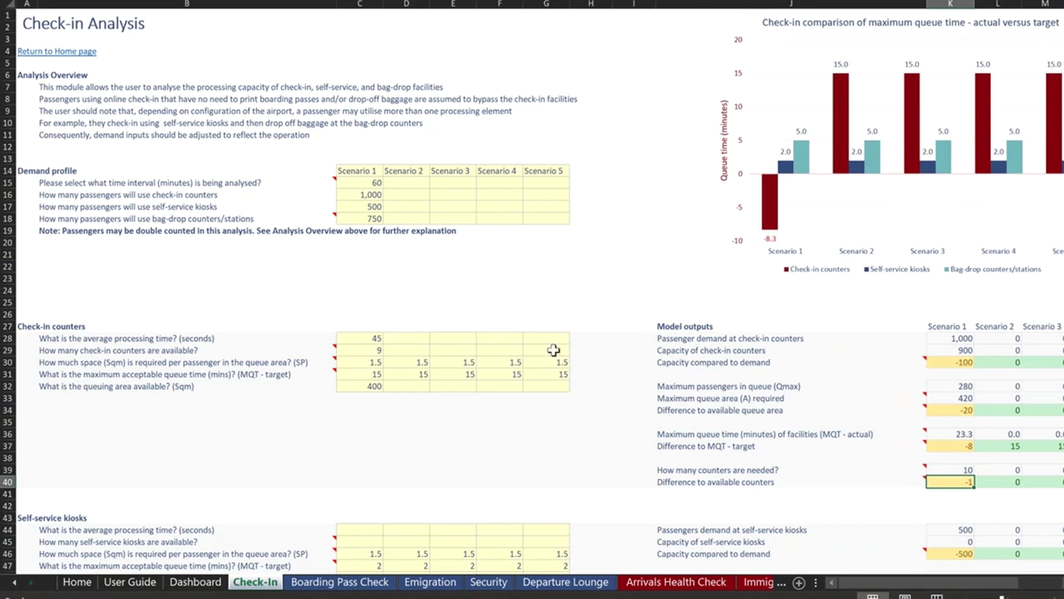
# Change Scenario 1's available check-in counters to 10.
pyautogui.click(372, 351)
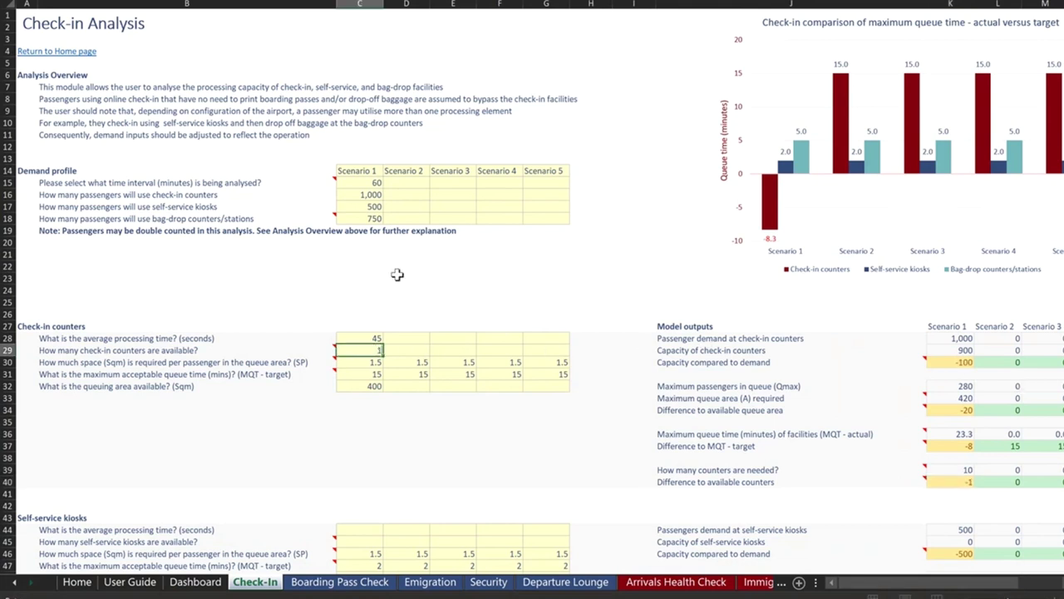
pyautogui.write('10')
pyautogui.press('Return')
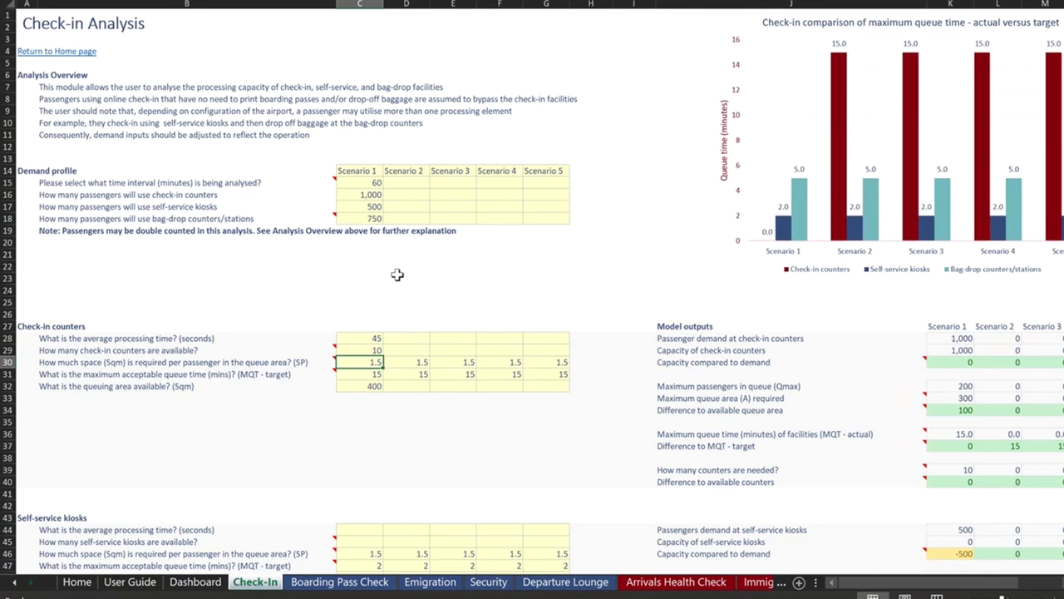
# Review the recalculated counters needed, capacity, queue area and zero queue-time gap outputs.
pyautogui.click(949, 471)
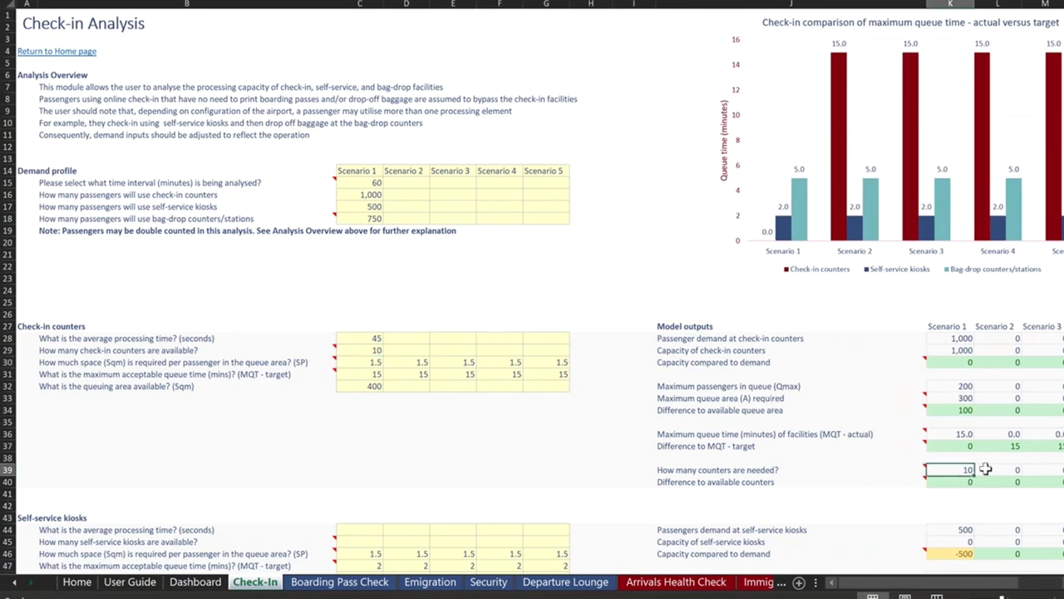
pyautogui.moveTo(963, 338); pyautogui.dragTo(969, 352)
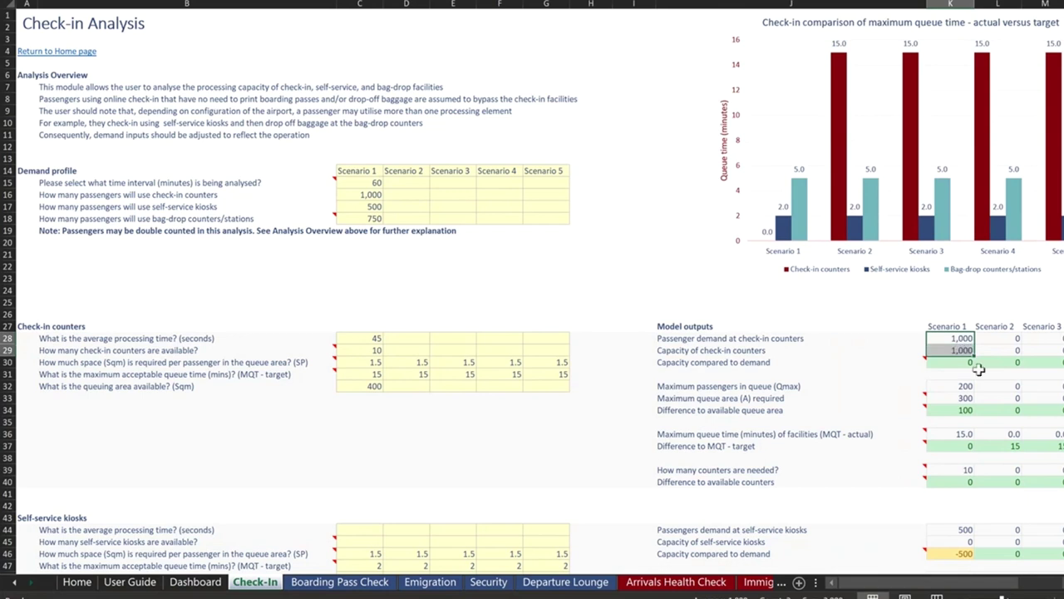
pyautogui.click(968, 410)
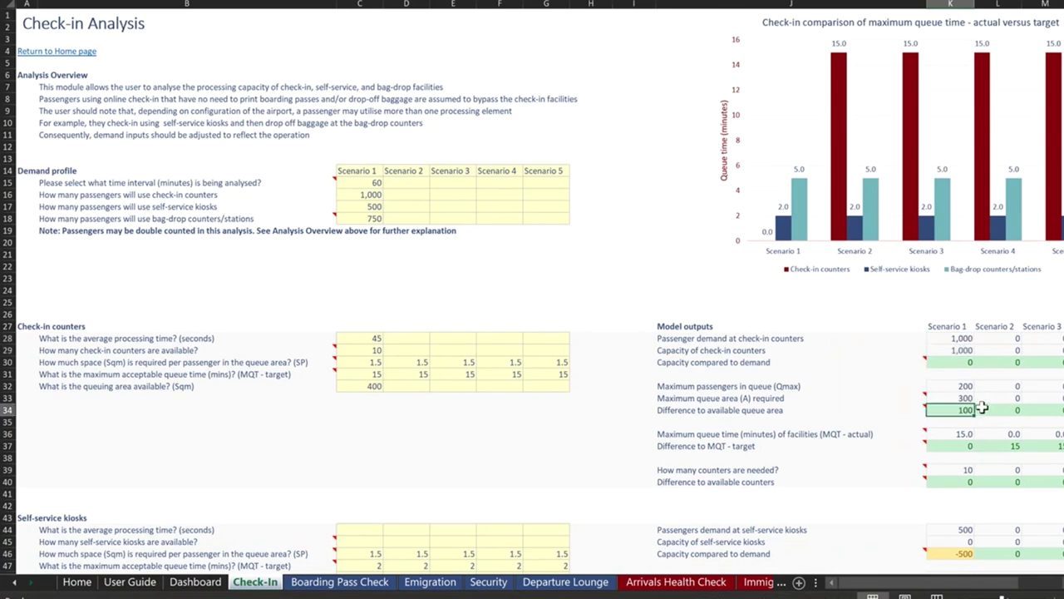
pyautogui.click(962, 398)
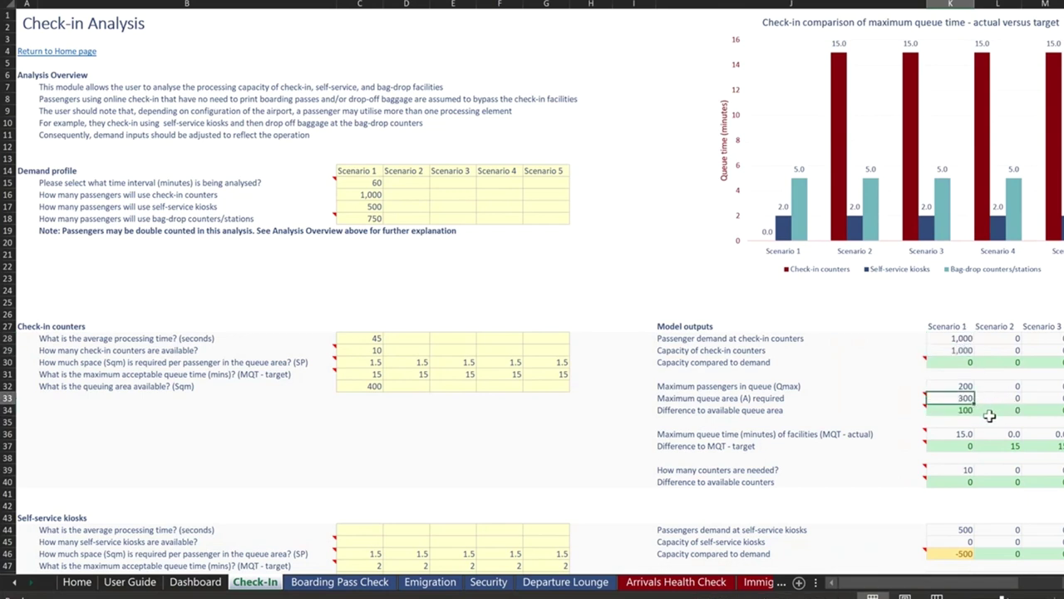
pyautogui.click(965, 410)
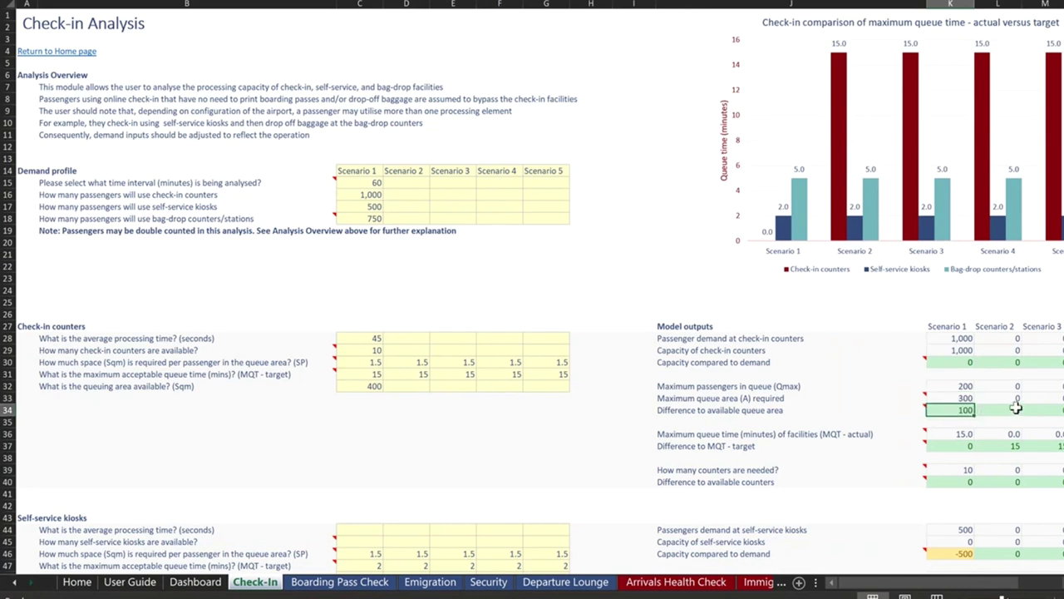
pyautogui.click(963, 434)
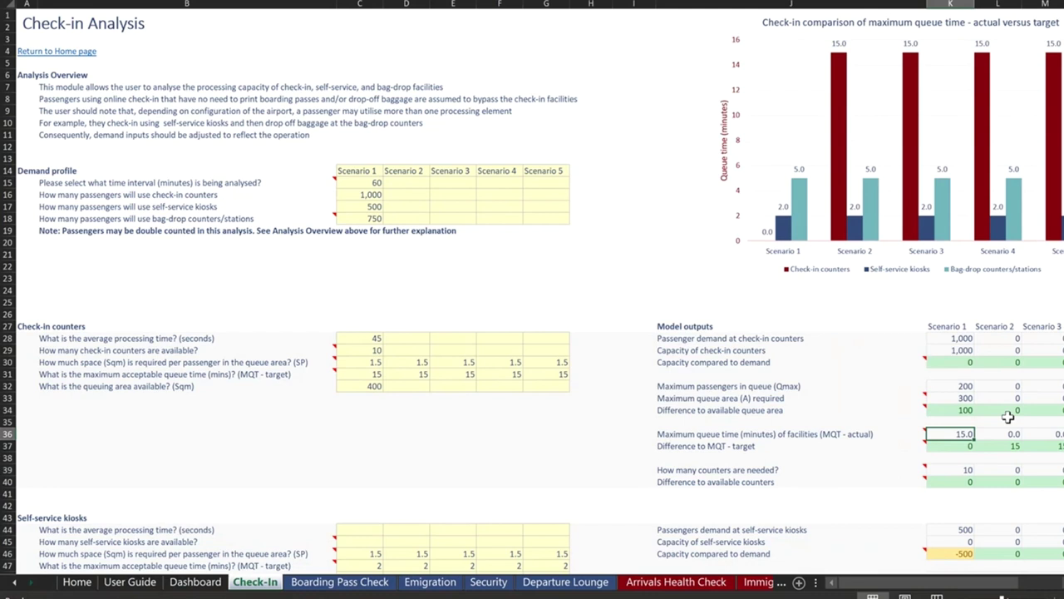
pyautogui.press('Down')
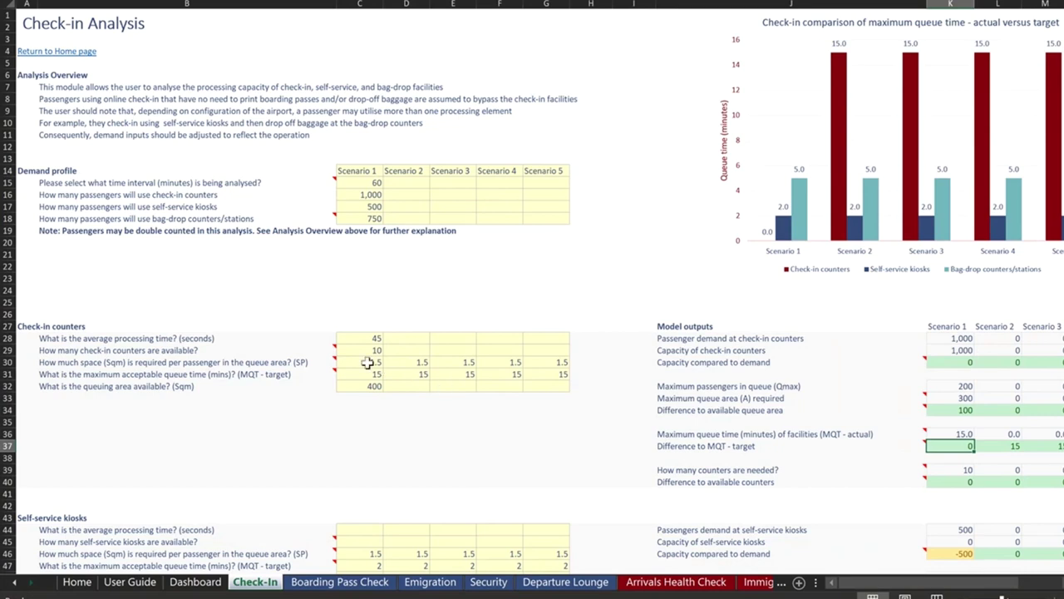
# Switch to the Security sheet and select the Scenario 1 header cell.
pyautogui.click(430, 581)
pyautogui.click(491, 584)
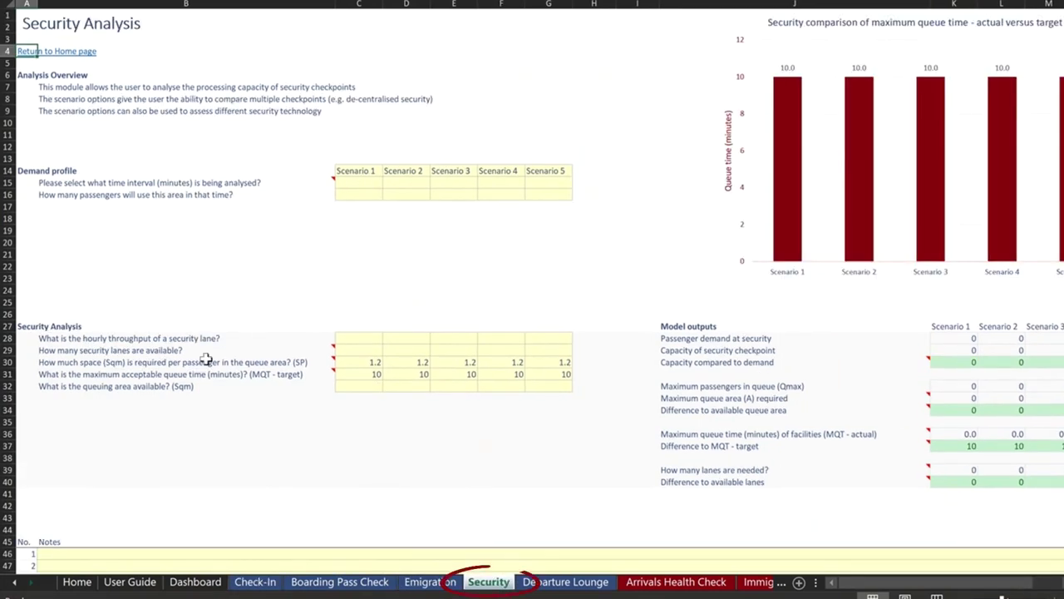
pyautogui.click(366, 171)
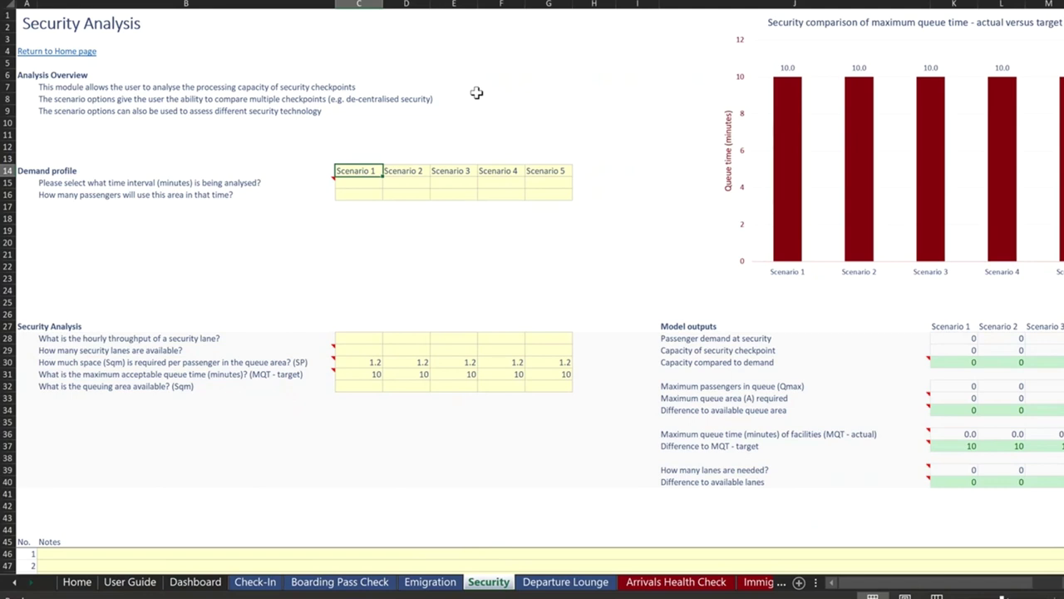
# Type A, B, C, D and Transfers into the five scenario headers.
pyautogui.write('A')
pyautogui.press('Tab')
pyautogui.write('B')
pyautogui.press('Tab')
pyautogui.write('C')
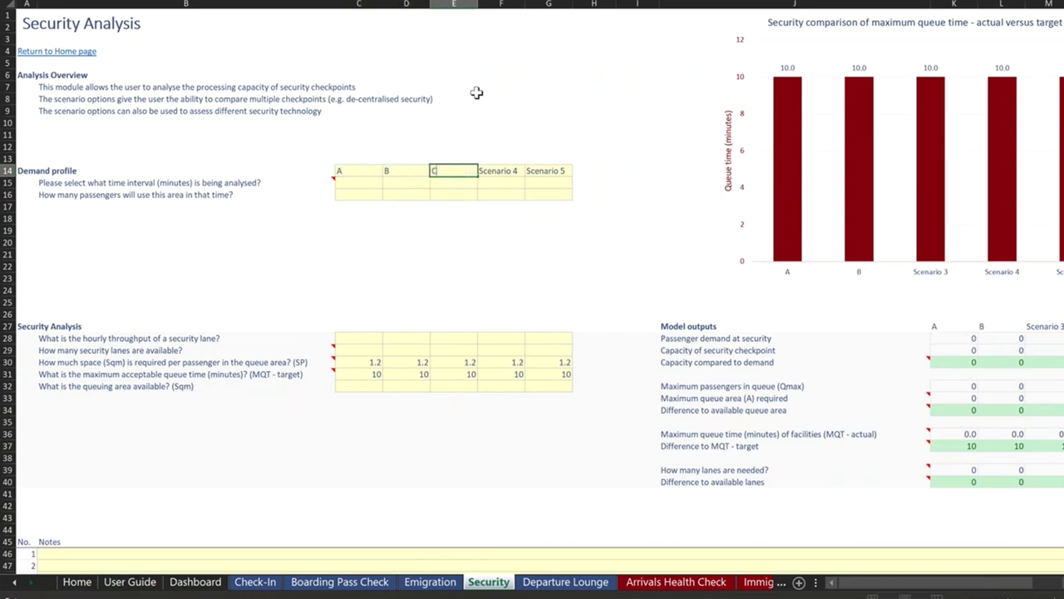
pyautogui.press('Tab')
pyautogui.write('D')
pyautogui.press('Tab')
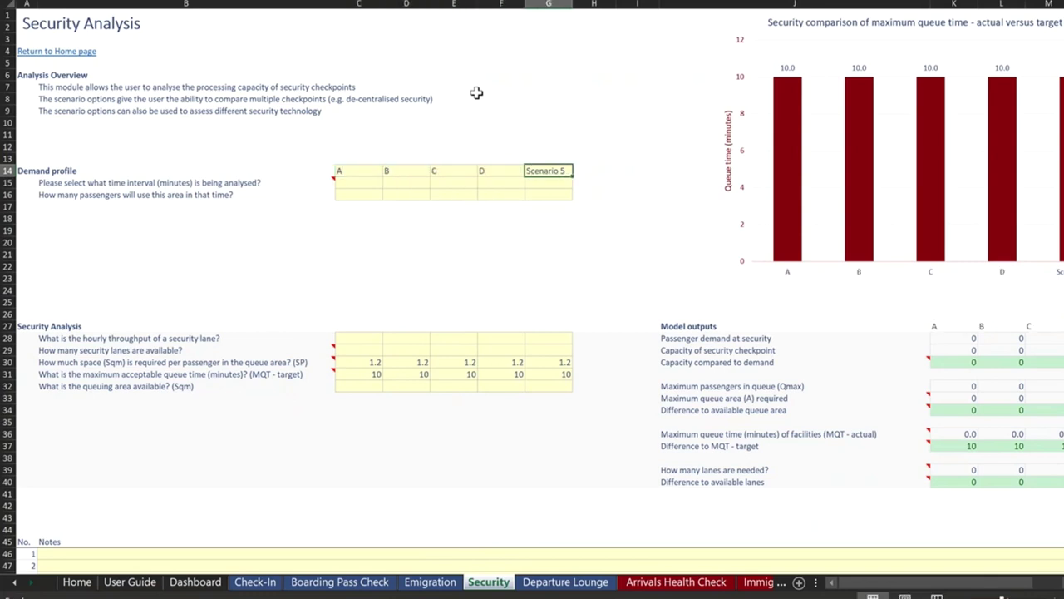
pyautogui.write('Transfers')
pyautogui.press('Return')
# Move around the headers and down to the scenarios' time interval inputs.
pyautogui.press('Up')
pyautogui.press('Left')
pyautogui.press('Left')
pyautogui.press('Left')
pyautogui.press('Left')
pyautogui.press('Right')
pyautogui.press('Left')
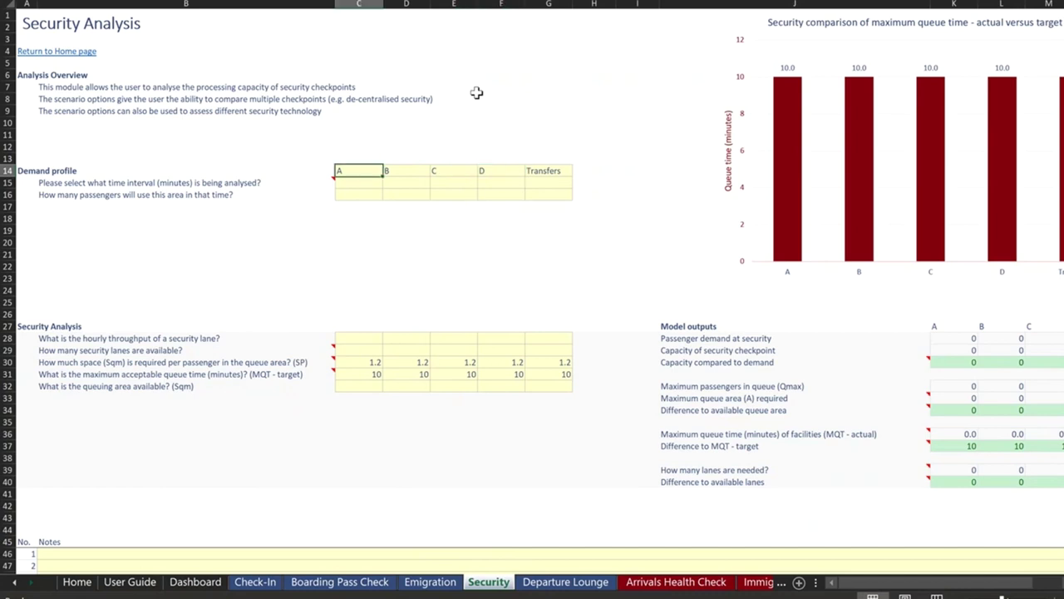
pyautogui.press('Down')
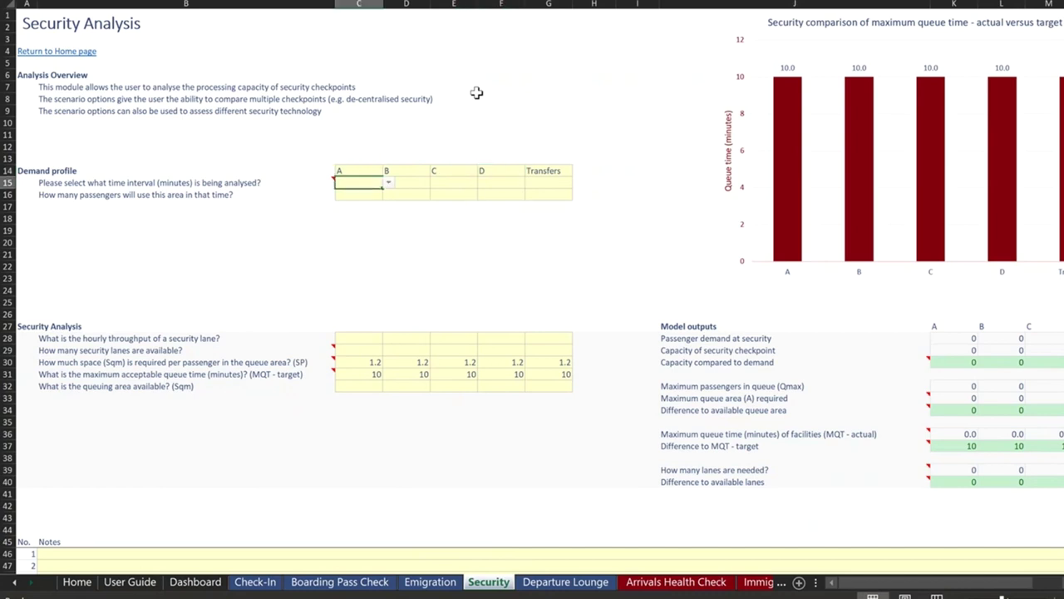
pyautogui.press('Up')
pyautogui.press('Up')
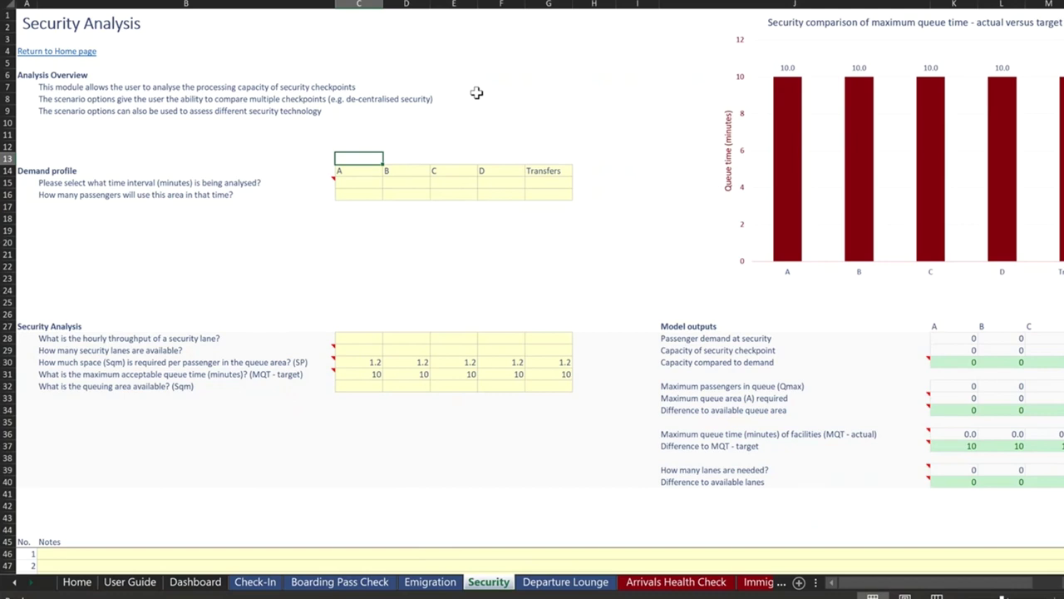
pyautogui.press('Down')
pyautogui.press('Down')
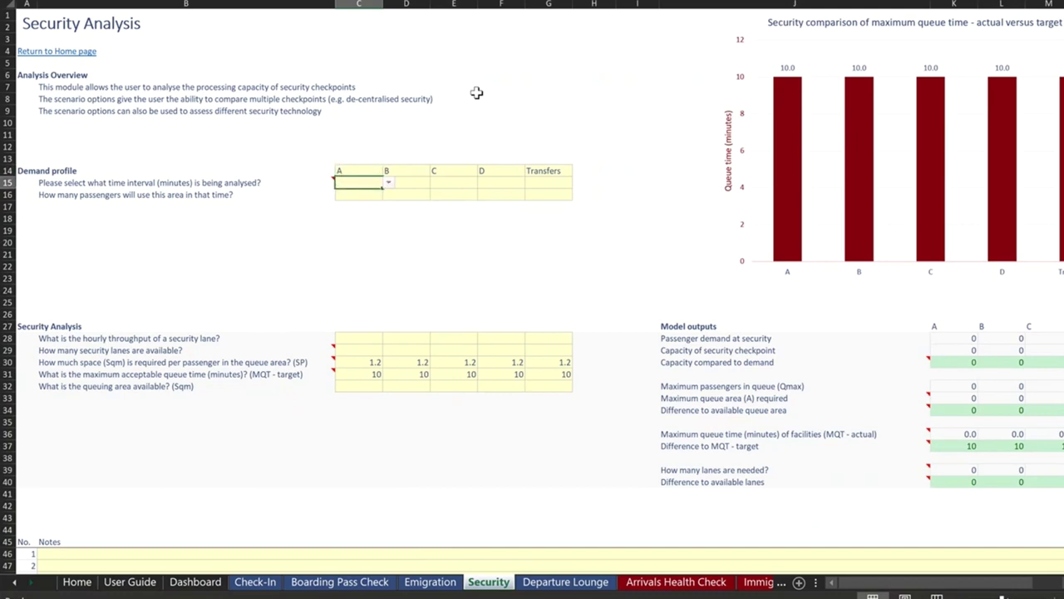
pyautogui.press('Right')
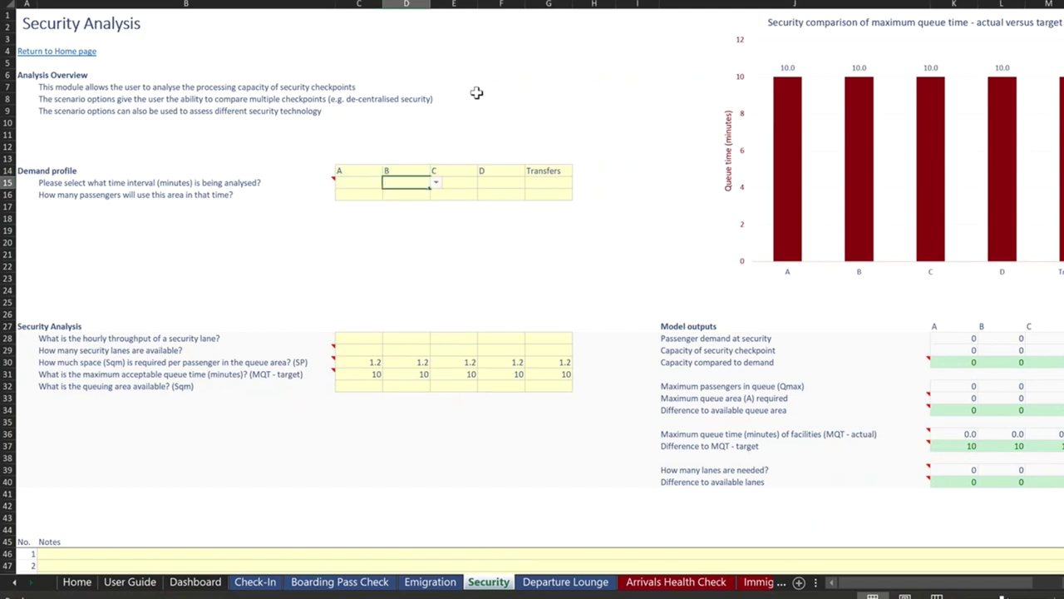
# Overwrite the B, C, D and Transfers headers with A so every scenario reads A.
pyautogui.press('Up')
pyautogui.write('A')
pyautogui.press('Right')
pyautogui.write('A')
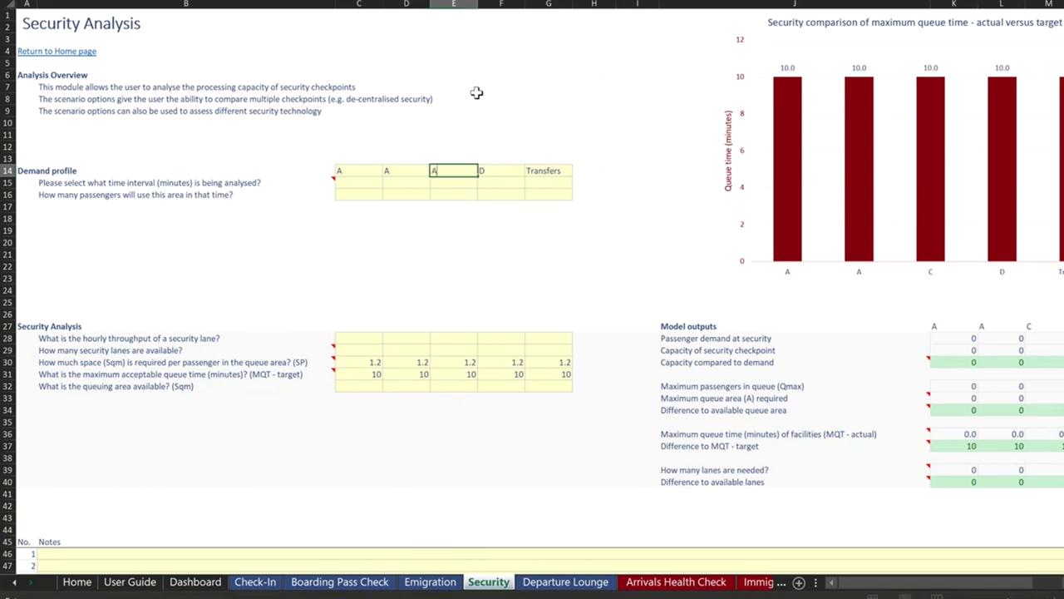
pyautogui.press('Right')
pyautogui.write('A')
pyautogui.press('Right')
pyautogui.write('A')
pyautogui.press('Down')
pyautogui.press('Down')
pyautogui.press('Left')
pyautogui.press('Left')
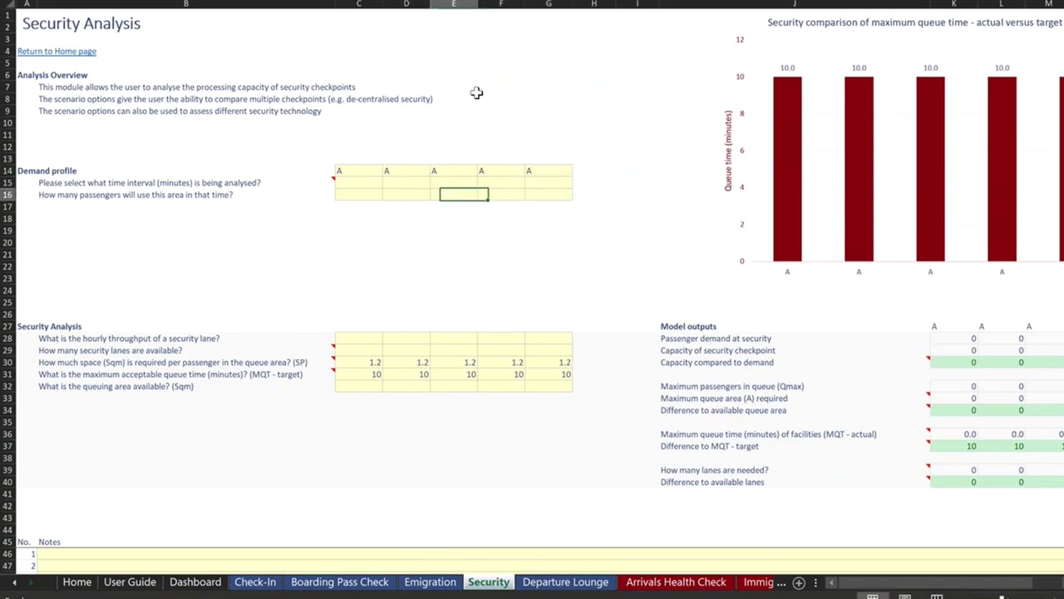
pyautogui.press('Left')
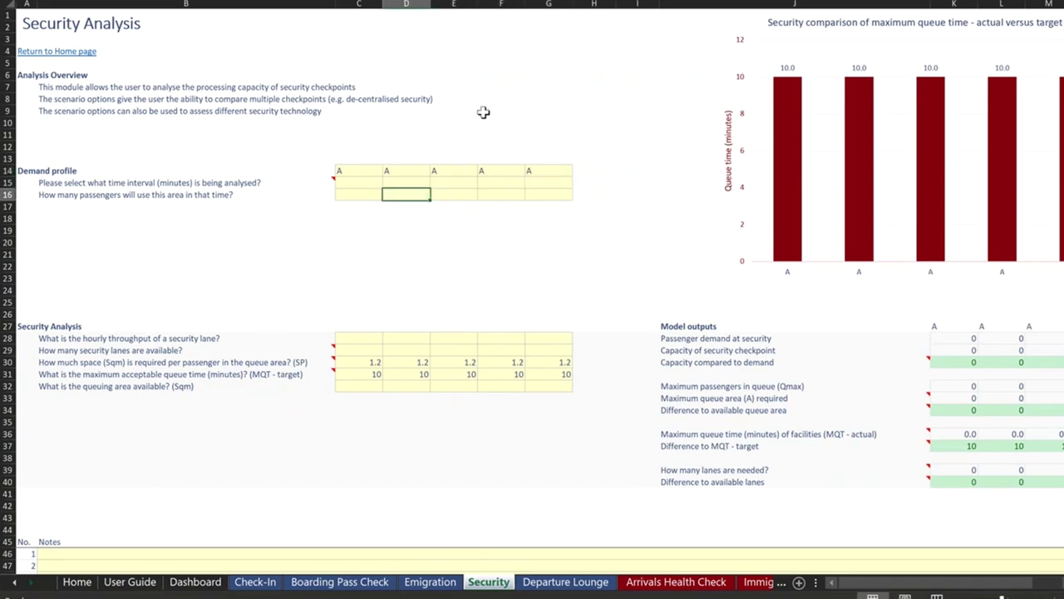
# Select the hourly throughput and queue-space-per-passenger inputs across the scenarios.
pyautogui.moveTo(359, 338); pyautogui.dragTo(520, 337)
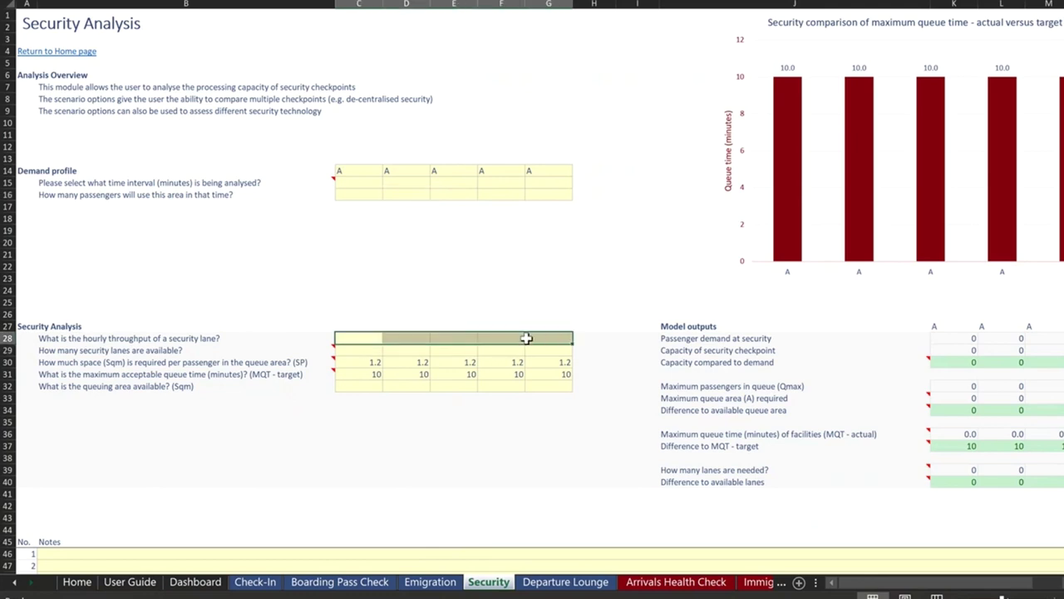
pyautogui.click(505, 337)
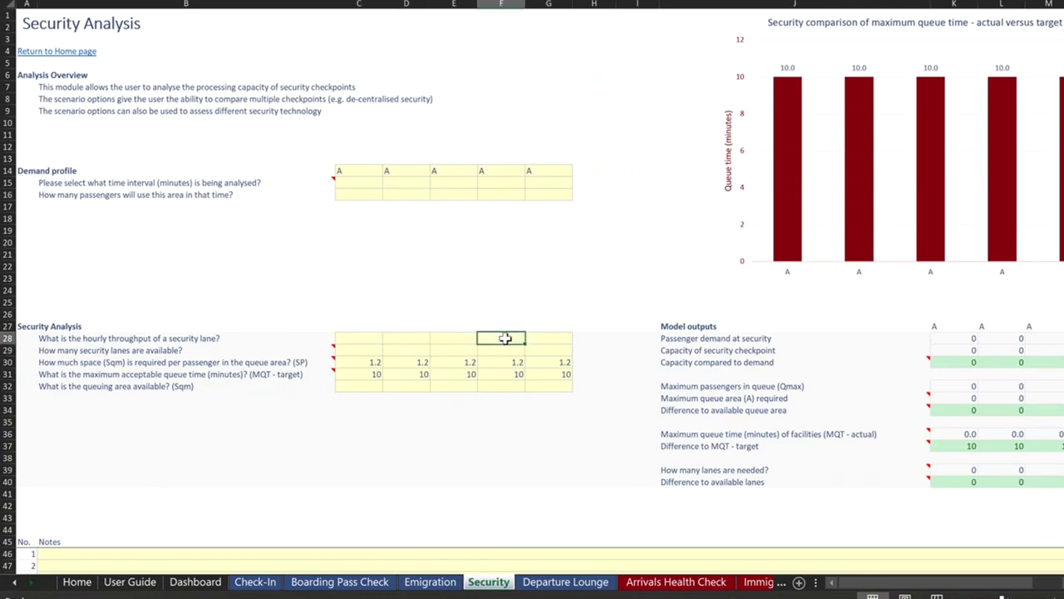
pyautogui.moveTo(369, 363); pyautogui.dragTo(557, 369)
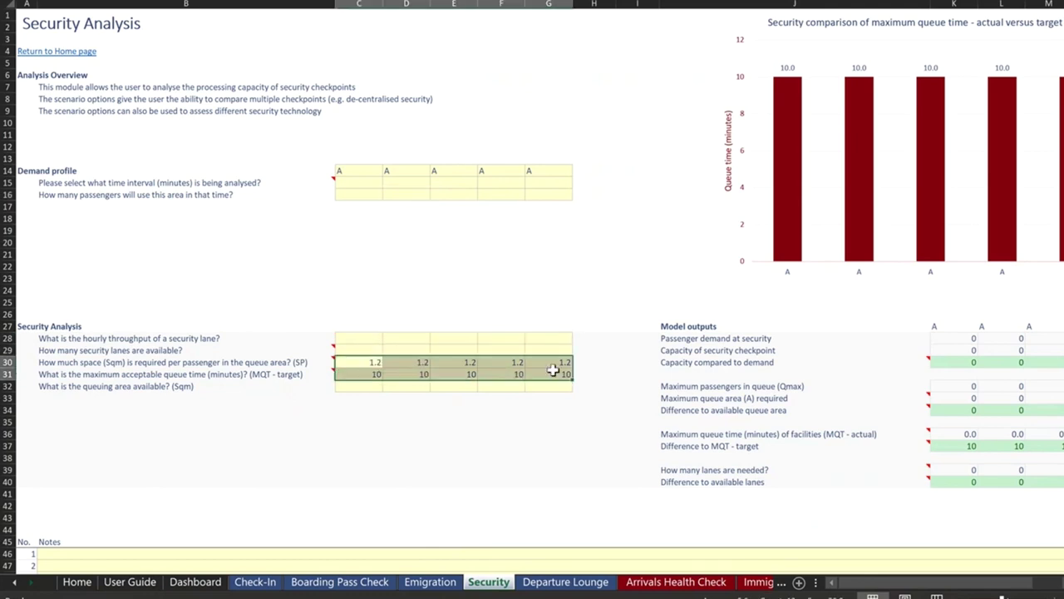